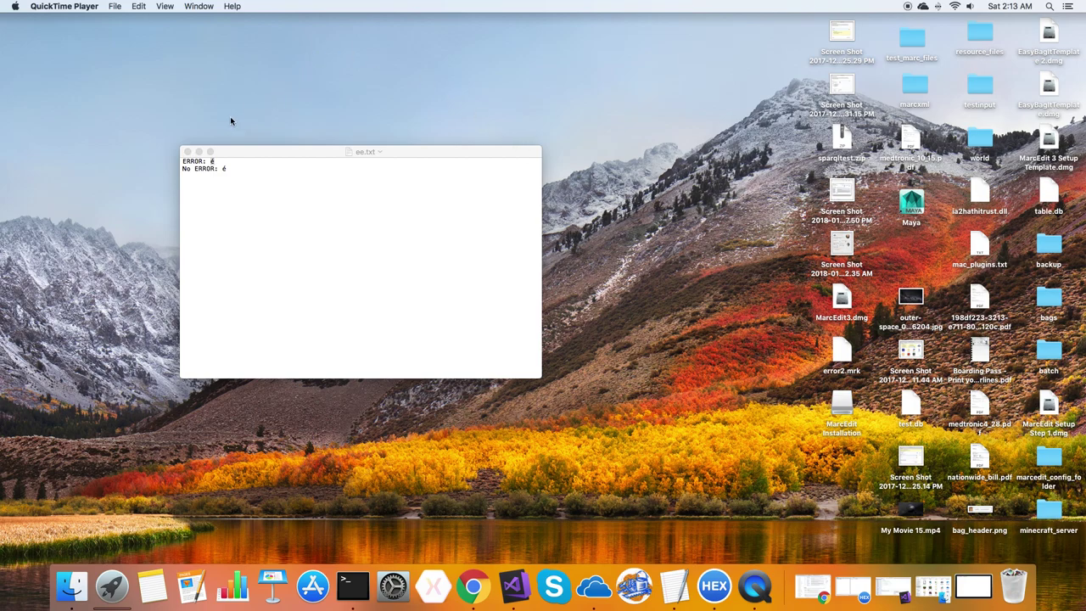
Step: Open ee.txt in the iHex hex editor to view its raw bytes
left_click(199, 152)
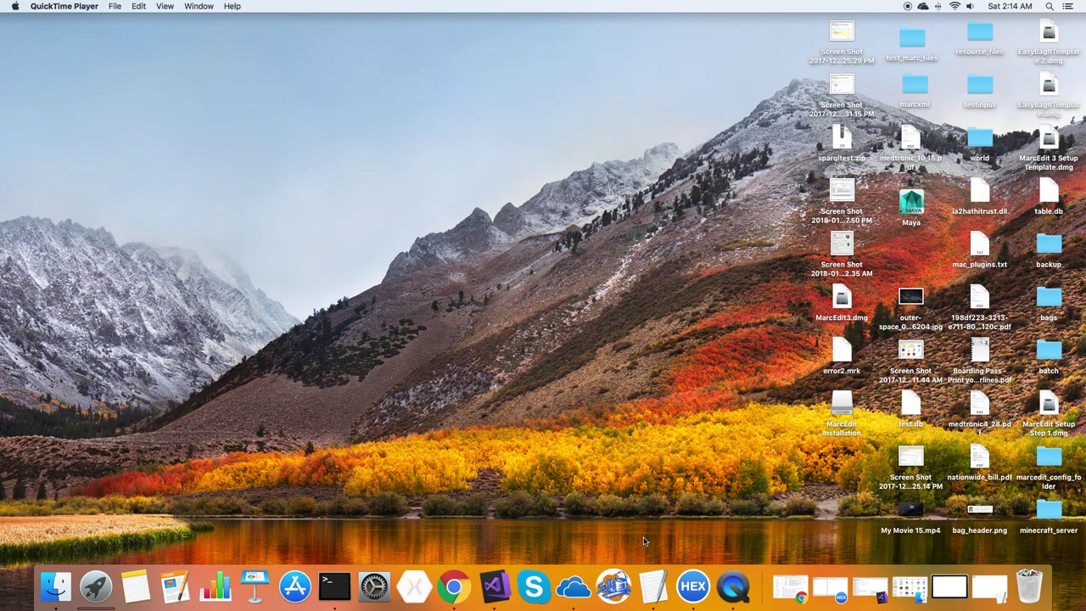
left_click(650, 584)
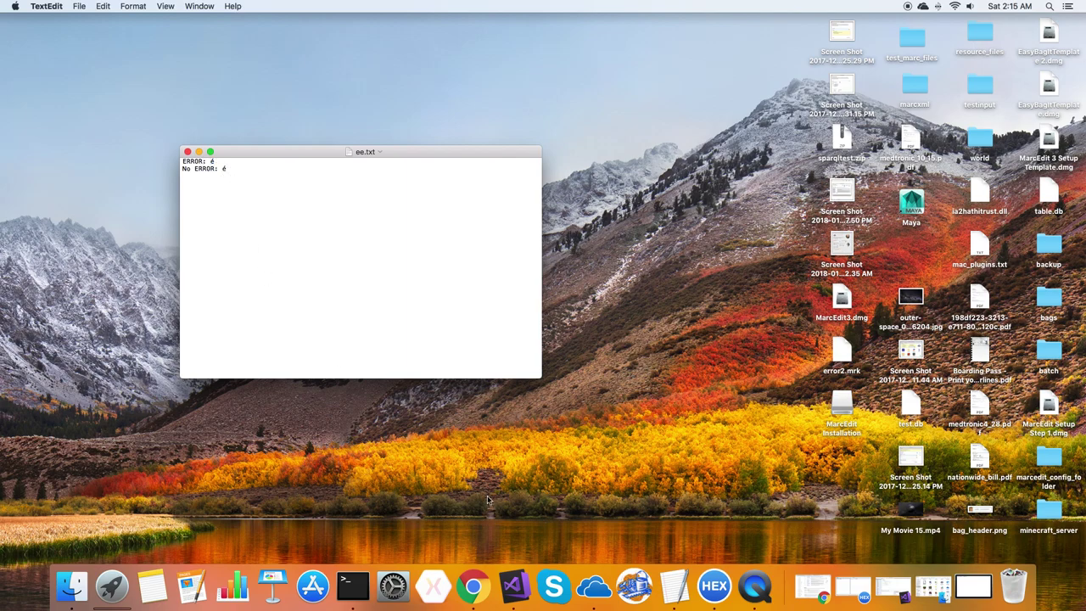
left_click(714, 585)
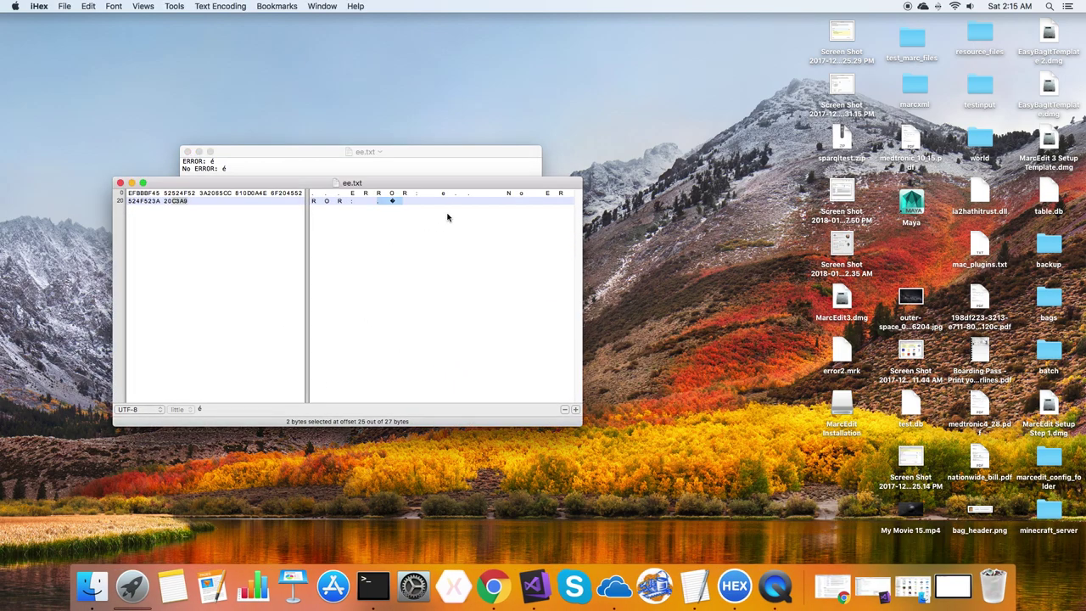
Step: Compare the composed é bytes (C3 A9) with the three-byte decomposed é (65 CC 81) at offset 10
left_click_drag(443, 194, 468, 198)
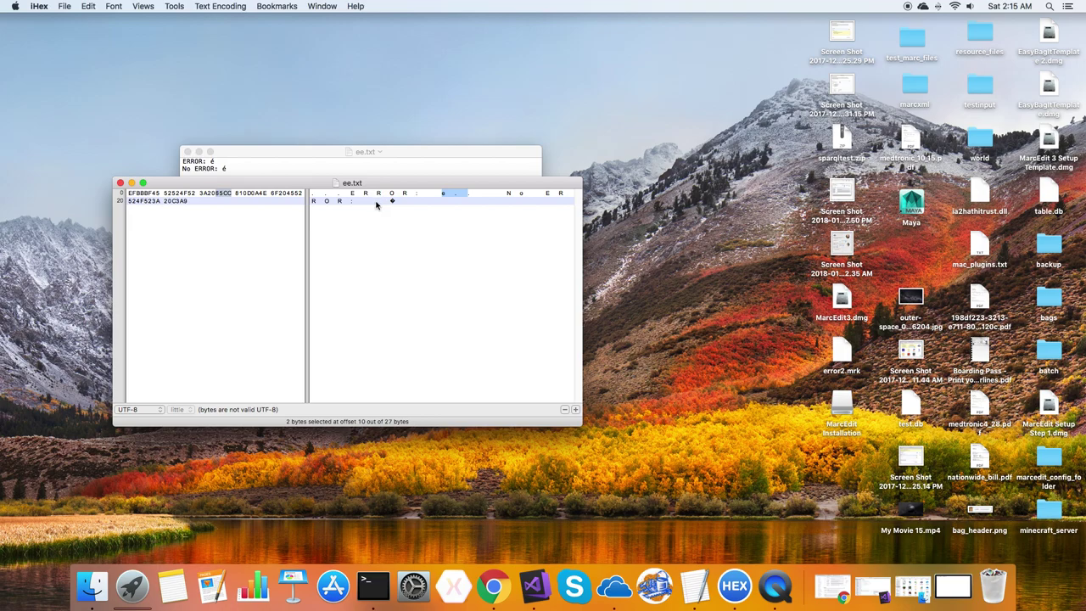
left_click_drag(443, 195, 480, 194)
left_click(375, 203)
left_click_drag(376, 203, 395, 202)
key("super+c")
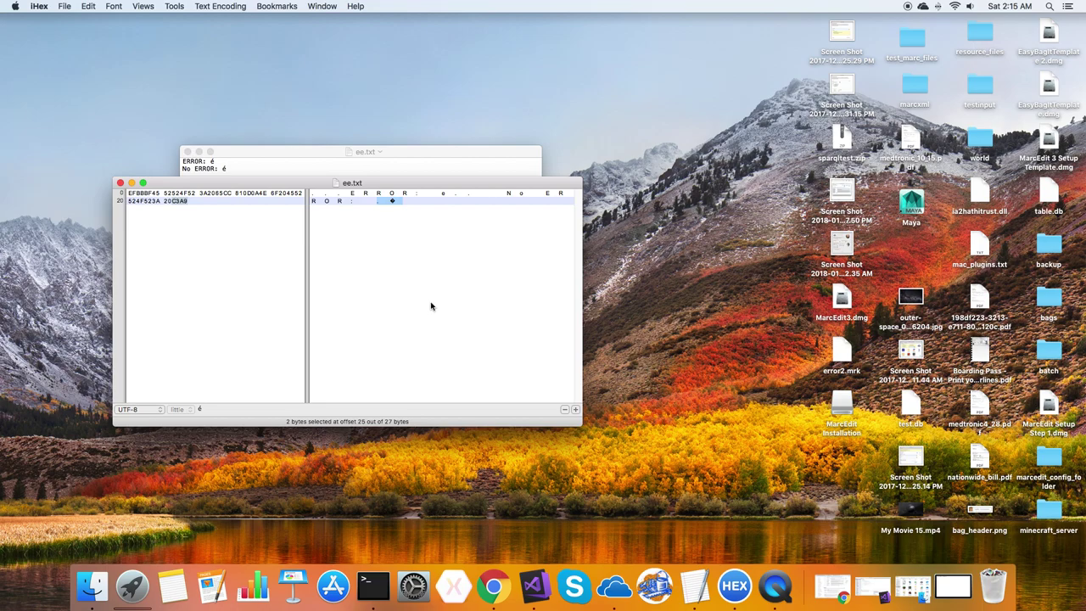
left_click_drag(442, 195, 480, 197)
left_click_drag(376, 202, 396, 202)
left_click_drag(441, 196, 477, 198)
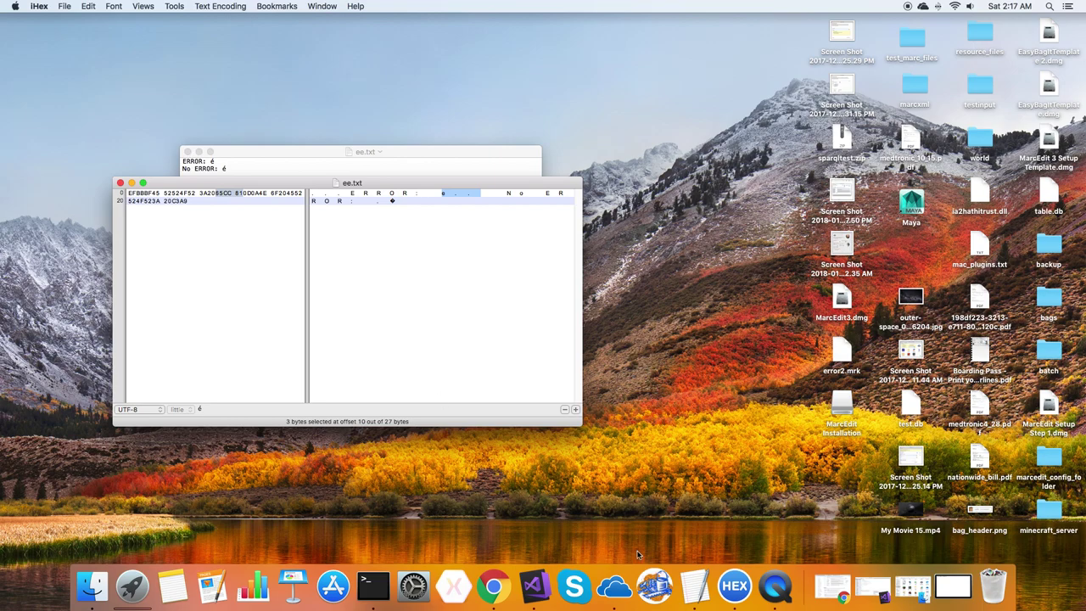
Step: Launch MarcEdit3 from Finder's Applications folder and put the Finder window away
left_click(437, 41)
left_click(146, 6)
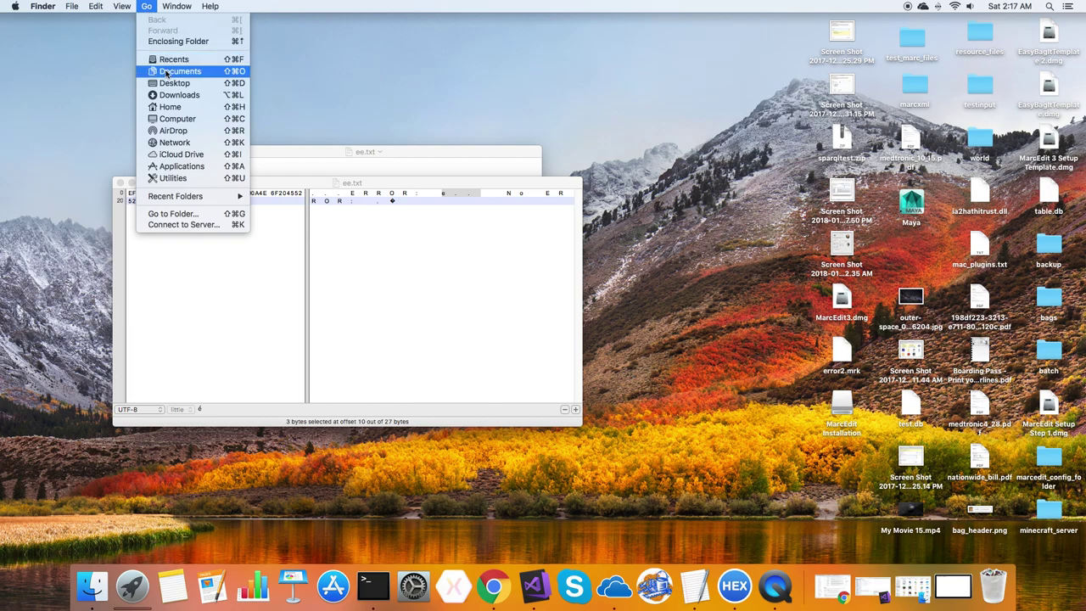
left_click(180, 166)
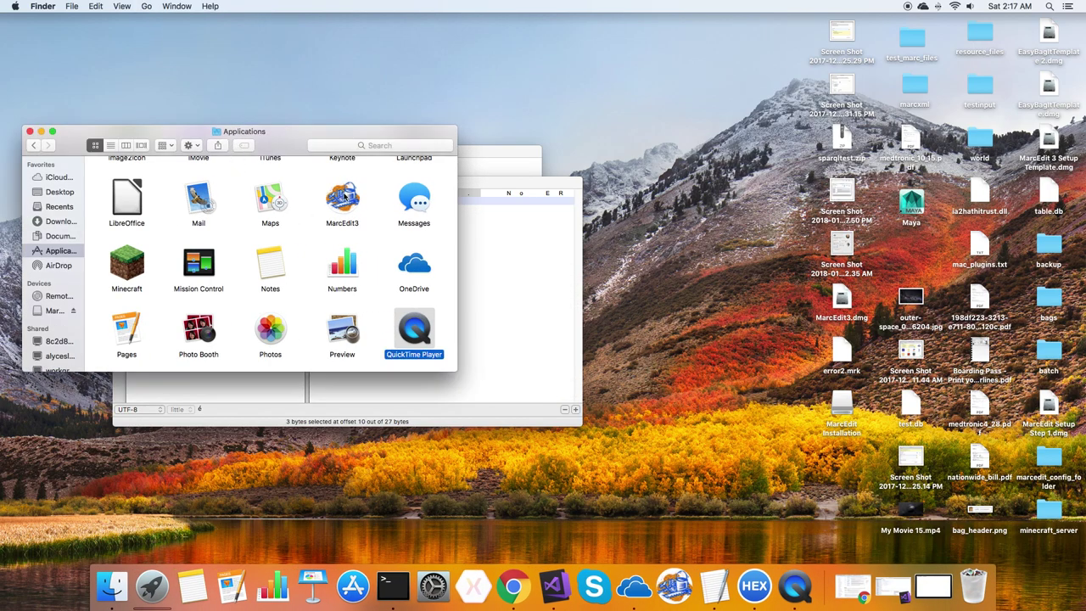
double_click(342, 200)
left_click(41, 133)
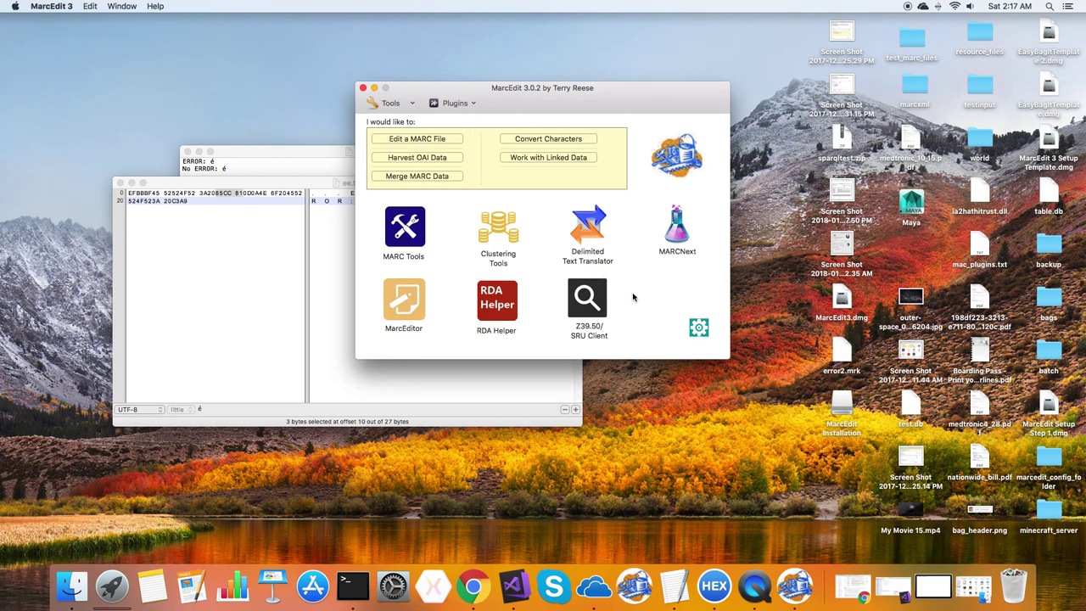
Step: Check the MARCEngine Unicode Normalization setting, Compatibility Decomposition (KD), then close Preferences
left_click(699, 328)
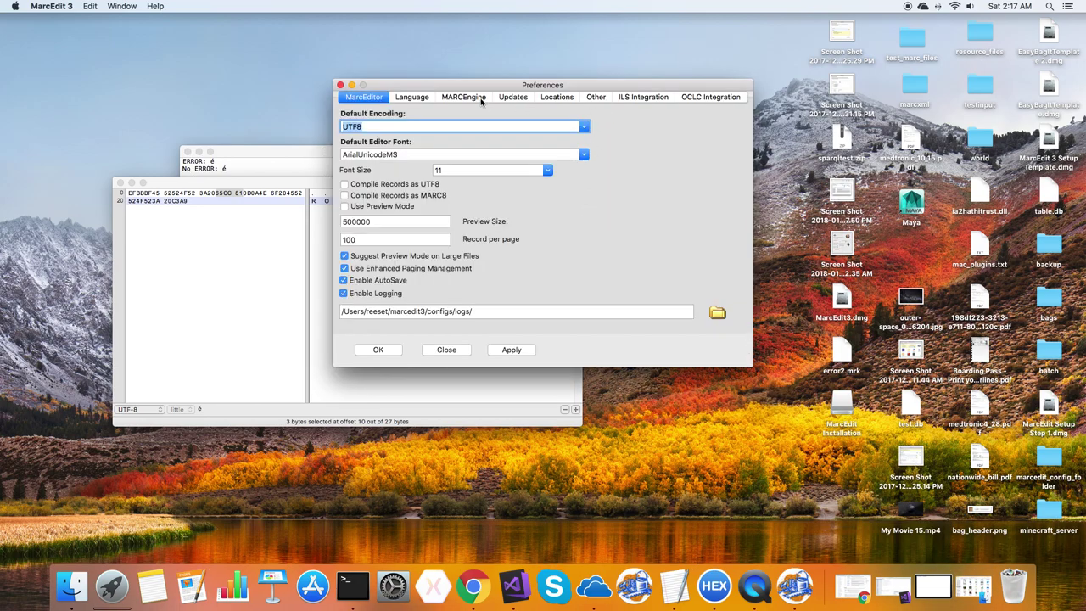
left_click(458, 98)
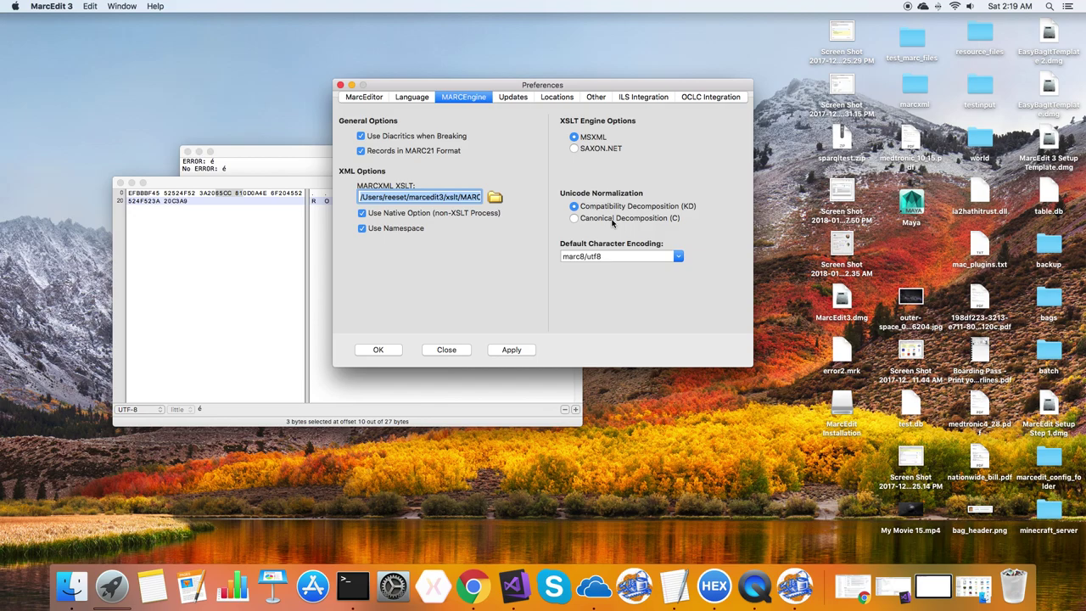
left_click(444, 350)
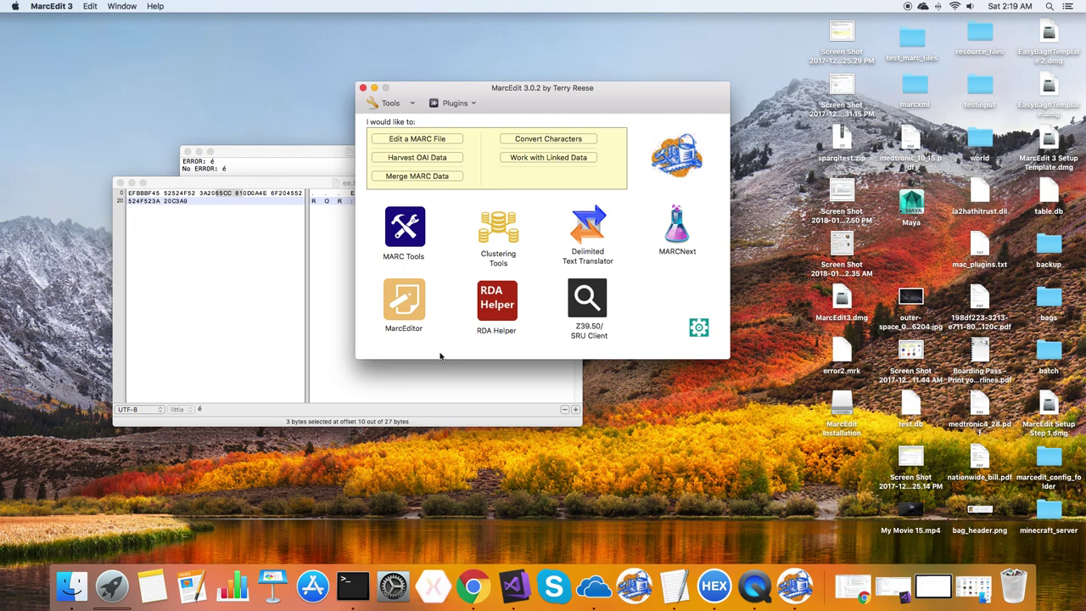
Step: Bring the TextEdit ee.txt window with its two é test lines to the front
left_click(279, 159)
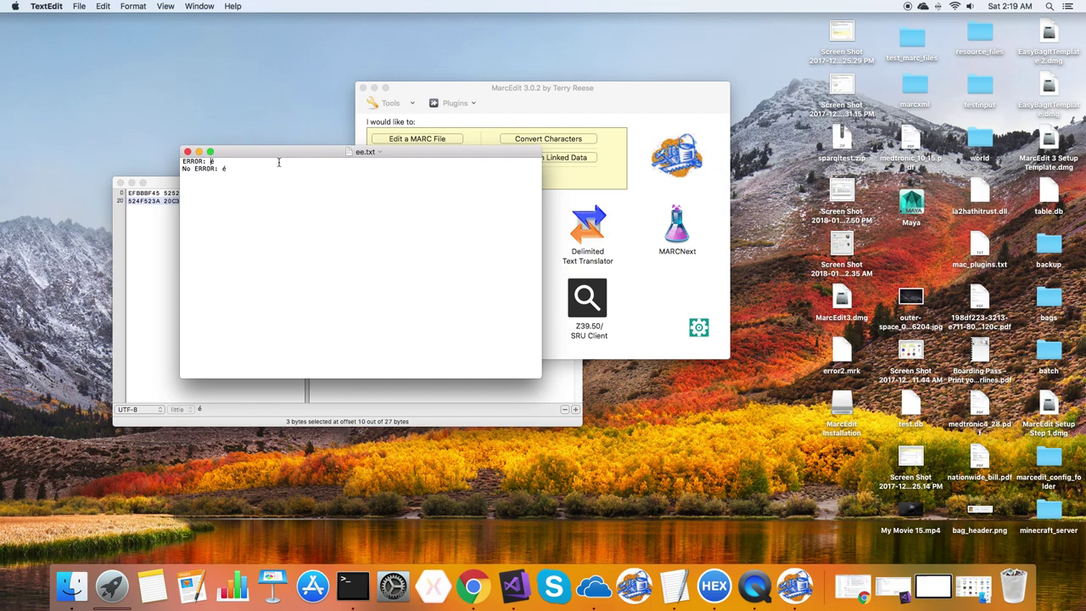
Step: Open Error 1.mrk from the recent files list in the MarcEditor
left_click(590, 104)
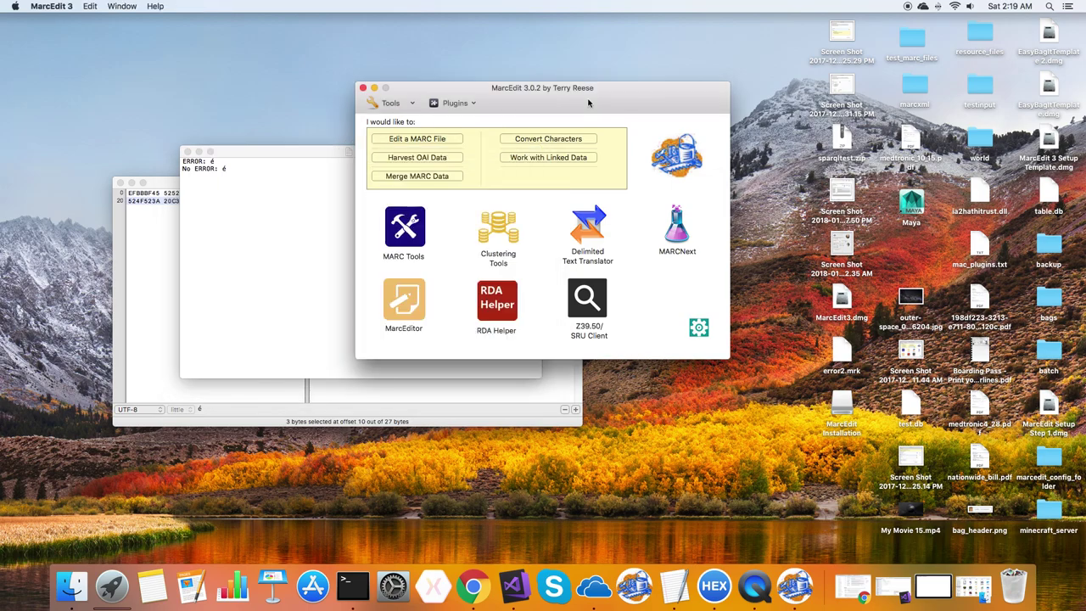
left_click(399, 306)
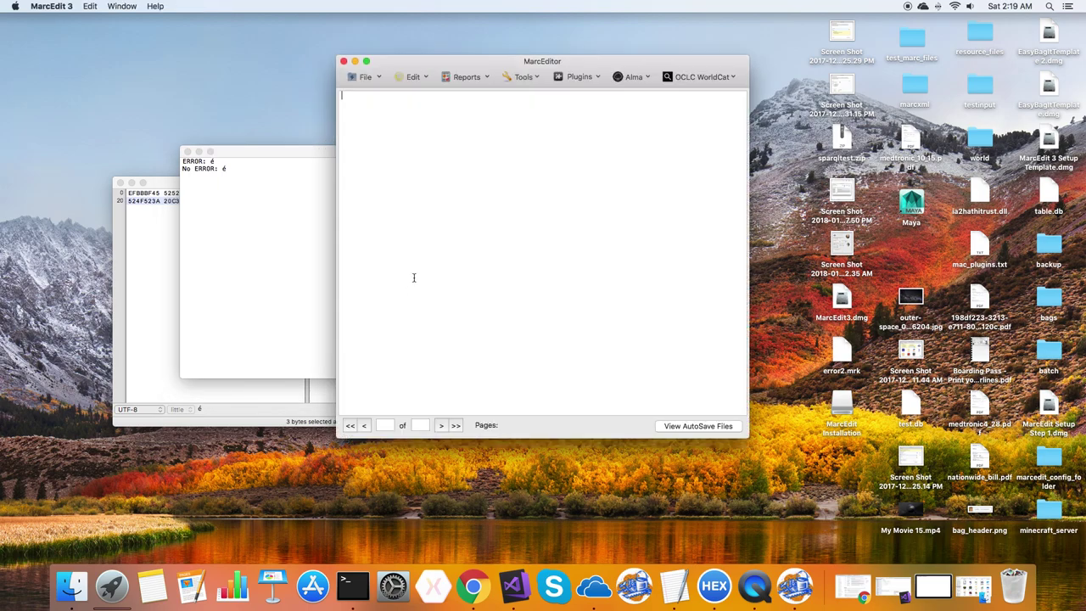
left_click(365, 77)
mouse_move(399, 128)
left_click(485, 140)
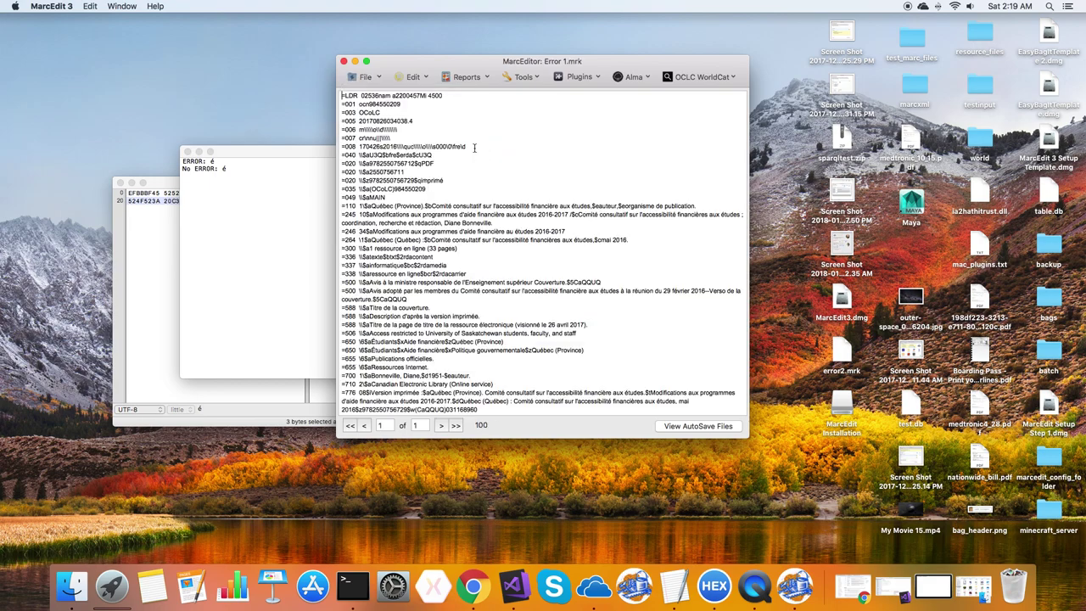
Step: Replace all occurrences of the pasted é with zz in the record (12 changes)
left_click(431, 79)
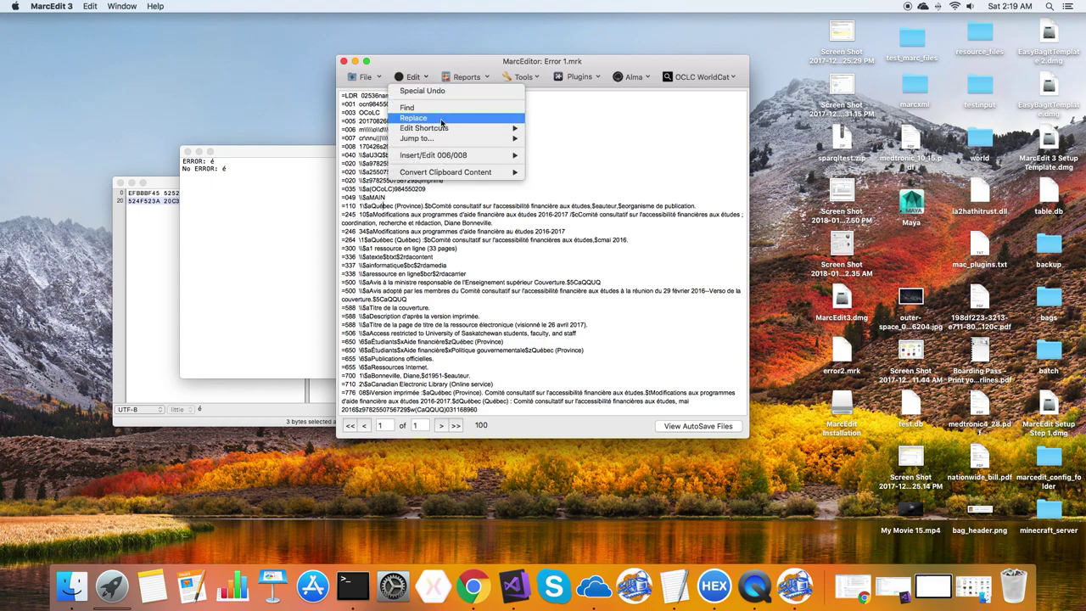
left_click(435, 114)
left_click(226, 170)
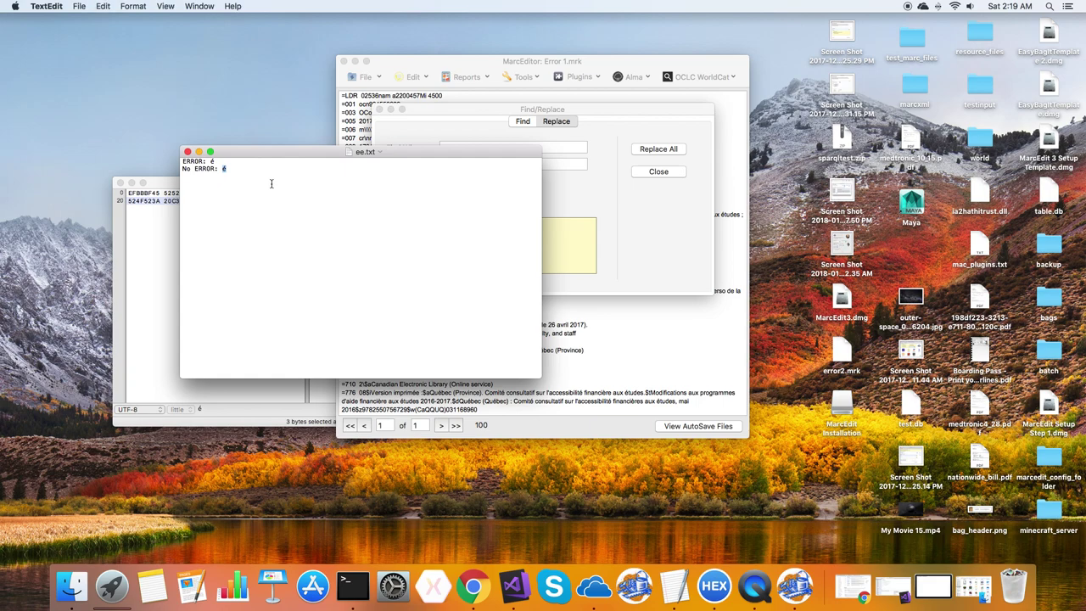
left_click(549, 150)
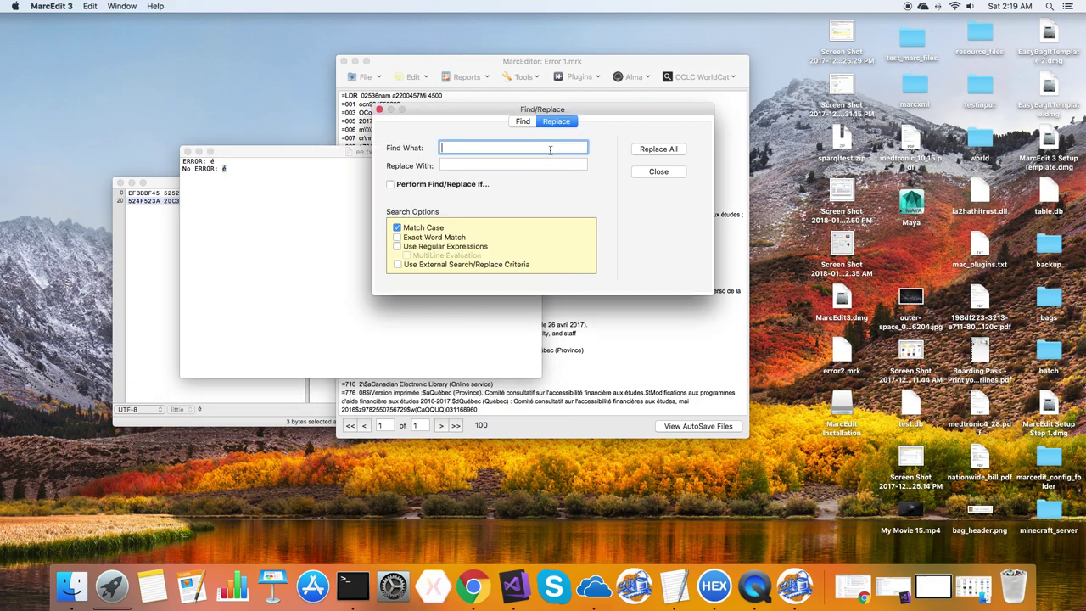
key("super+v")
left_click(483, 164)
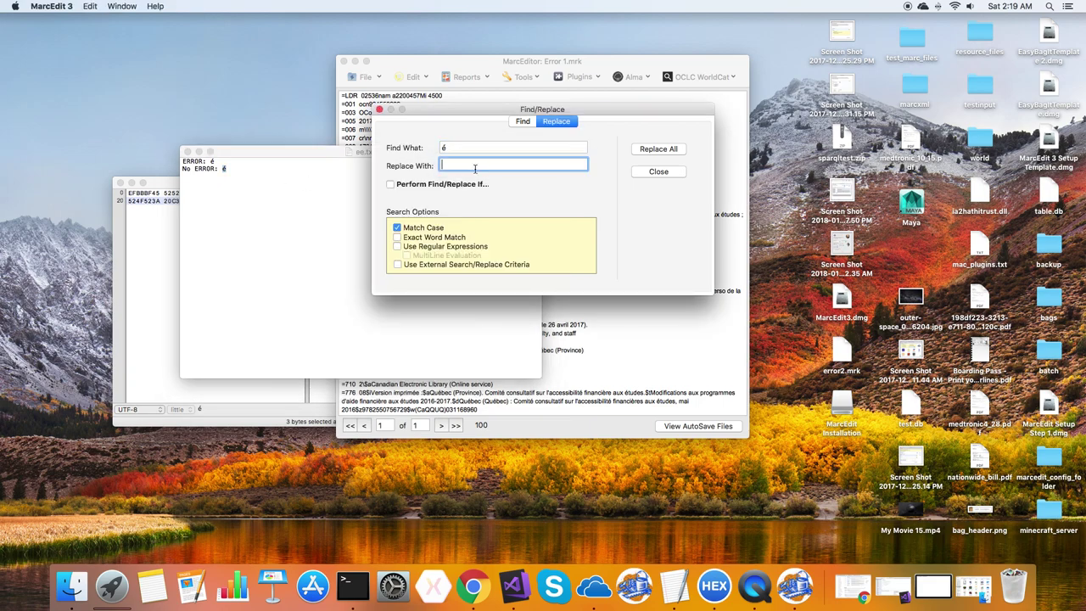
type("zz")
left_click(659, 148)
left_click(621, 200)
left_click(666, 172)
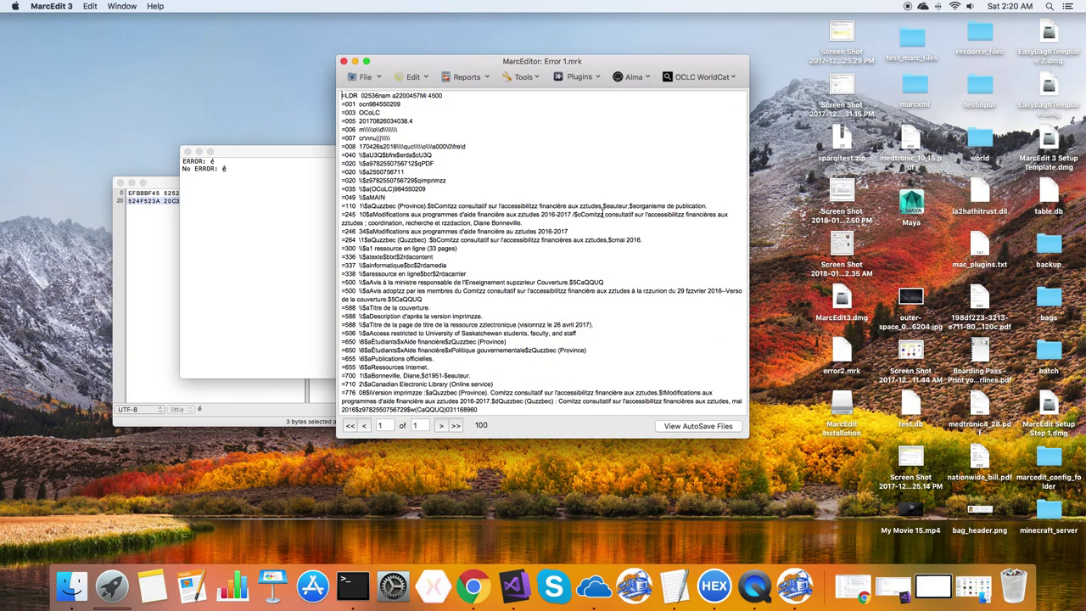
Step: Revert the zz replacement with Special Undo so Québec returns, then select é in ee.txt
left_click_drag(381, 205, 395, 205)
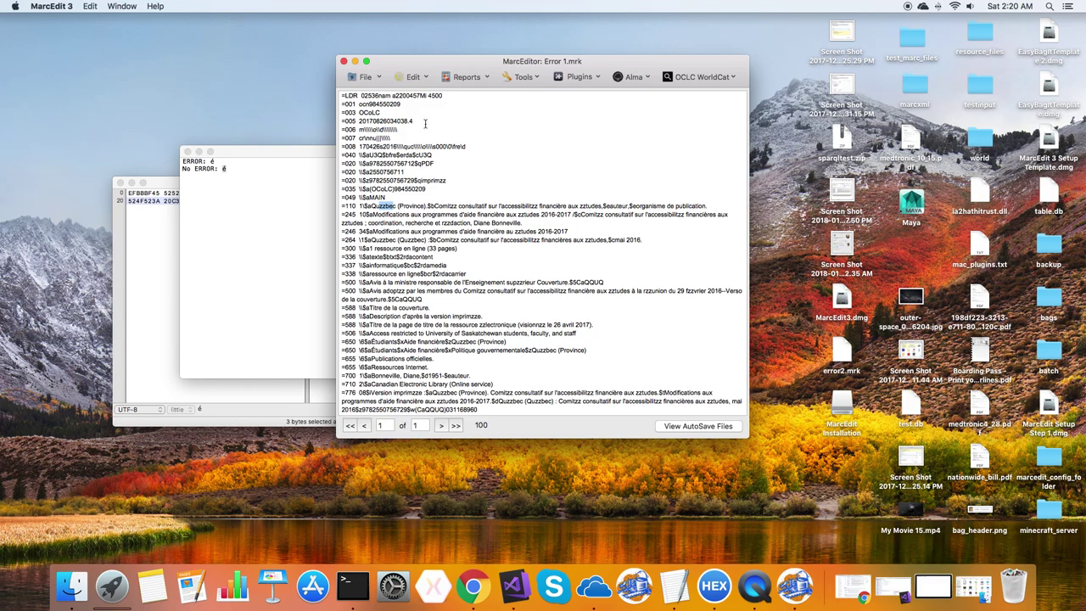
left_click(417, 77)
left_click(430, 91)
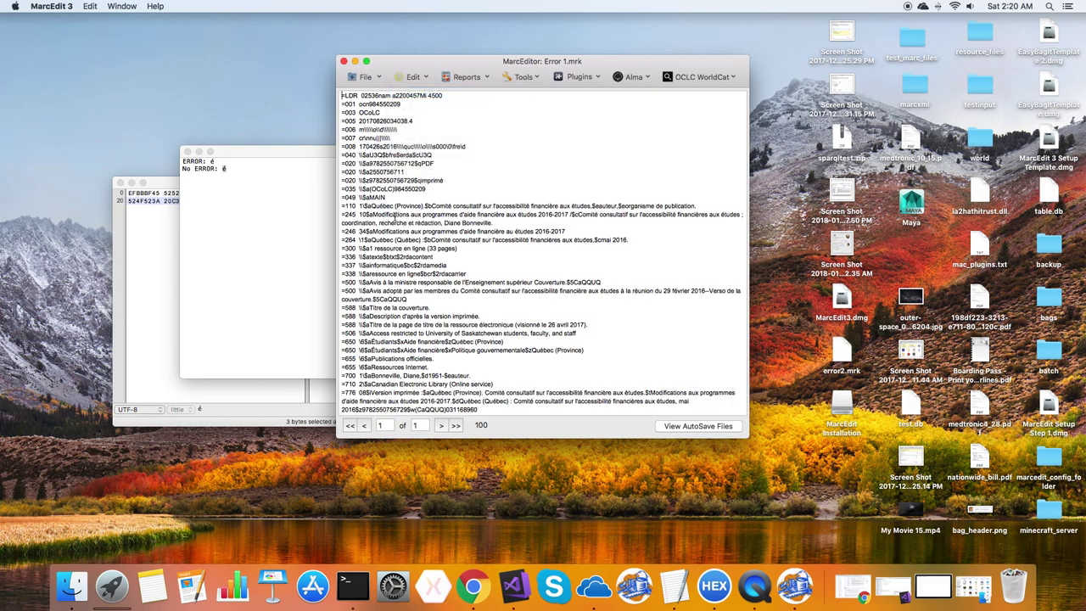
left_click(211, 161)
double_click(211, 161)
key("super+c")
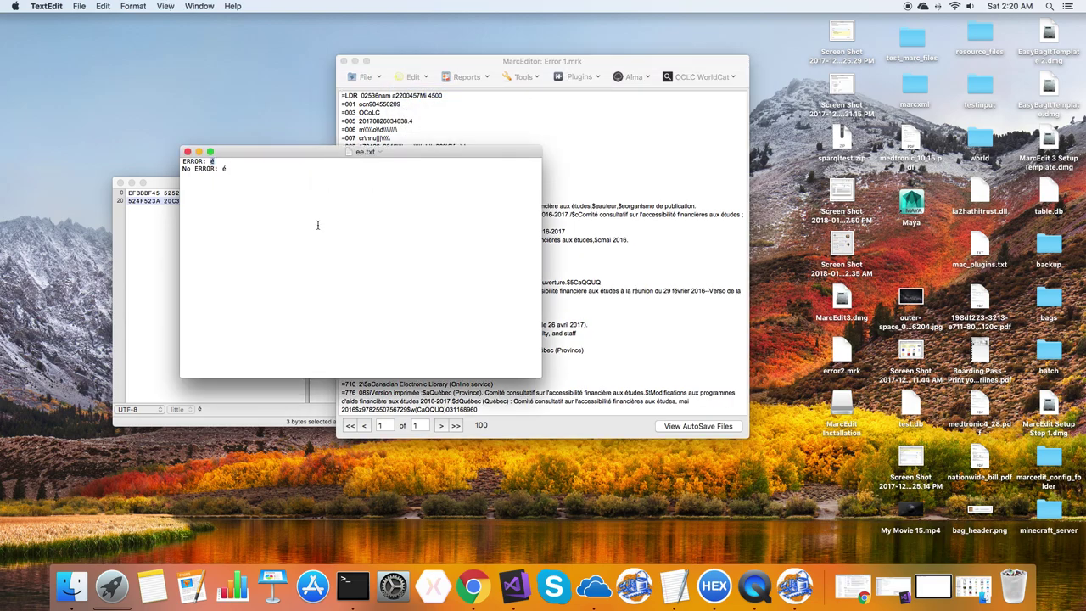
Step: Replace the ERROR-line é with a plain e throughout the record, giving 11 modifications
left_click(631, 219)
left_click(421, 81)
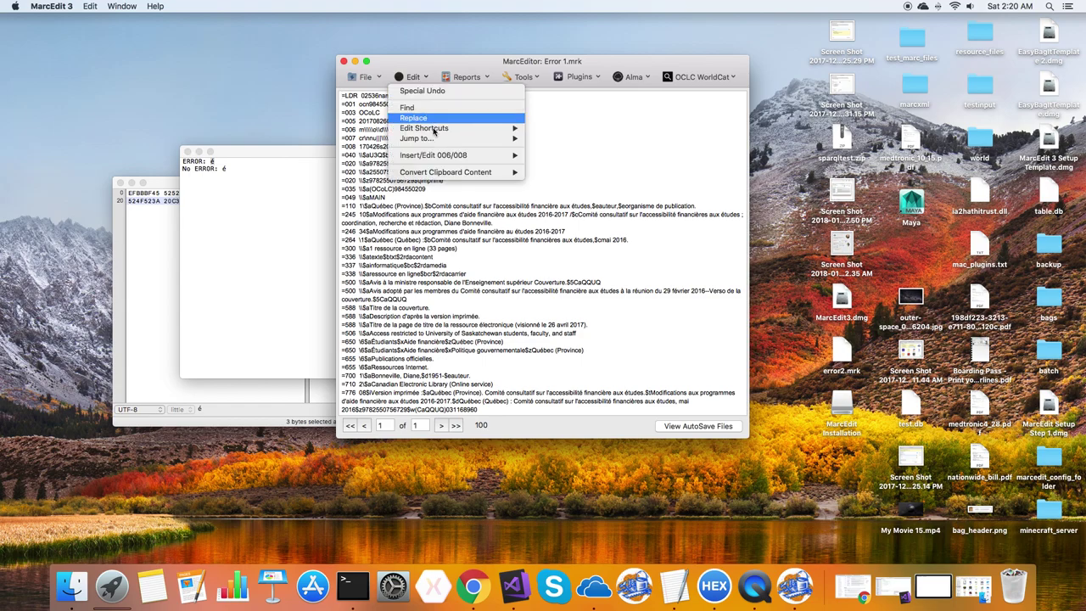
left_click(432, 120)
key("super+v")
left_click(464, 165)
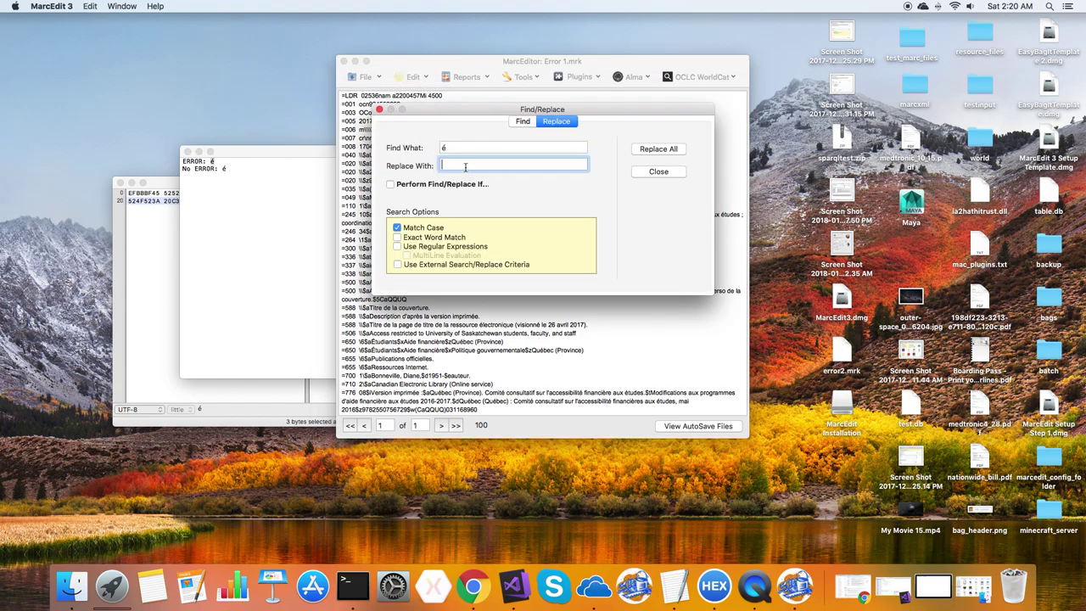
type("e")
left_click(643, 149)
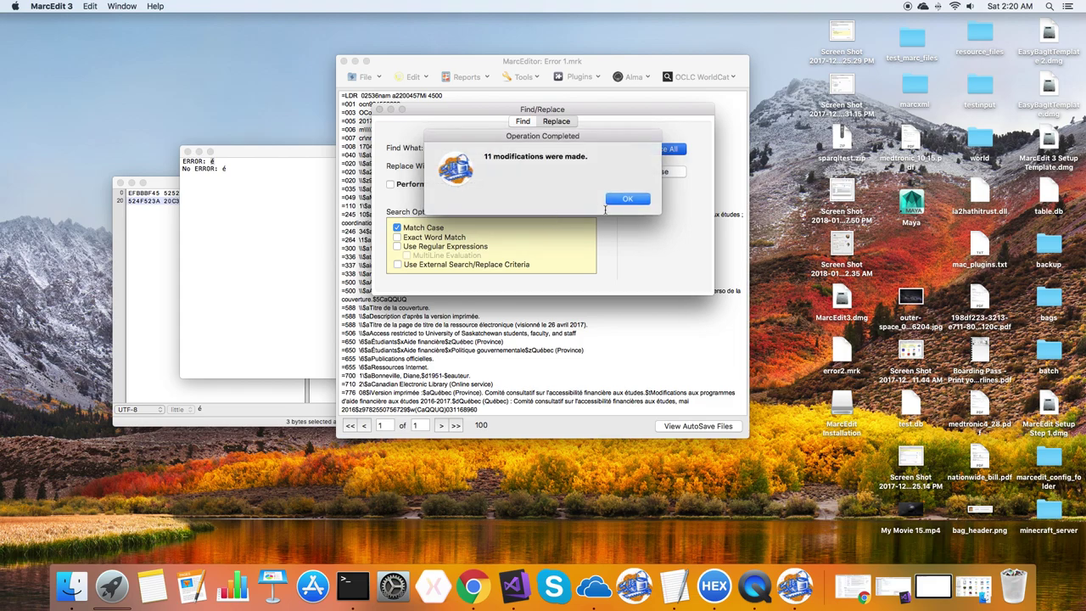
left_click(622, 206)
left_click(645, 174)
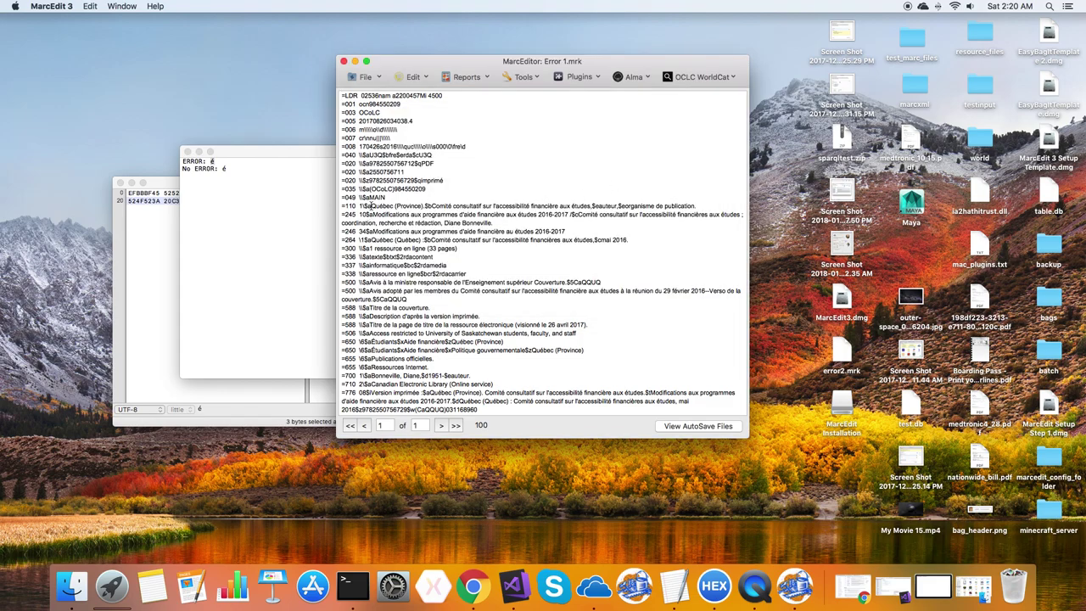
left_click_drag(371, 205, 516, 336)
left_click(516, 336)
Step: Select the No ERROR é in ee.txt and open MarcEditor's Find and Replace dialog
left_click(215, 166)
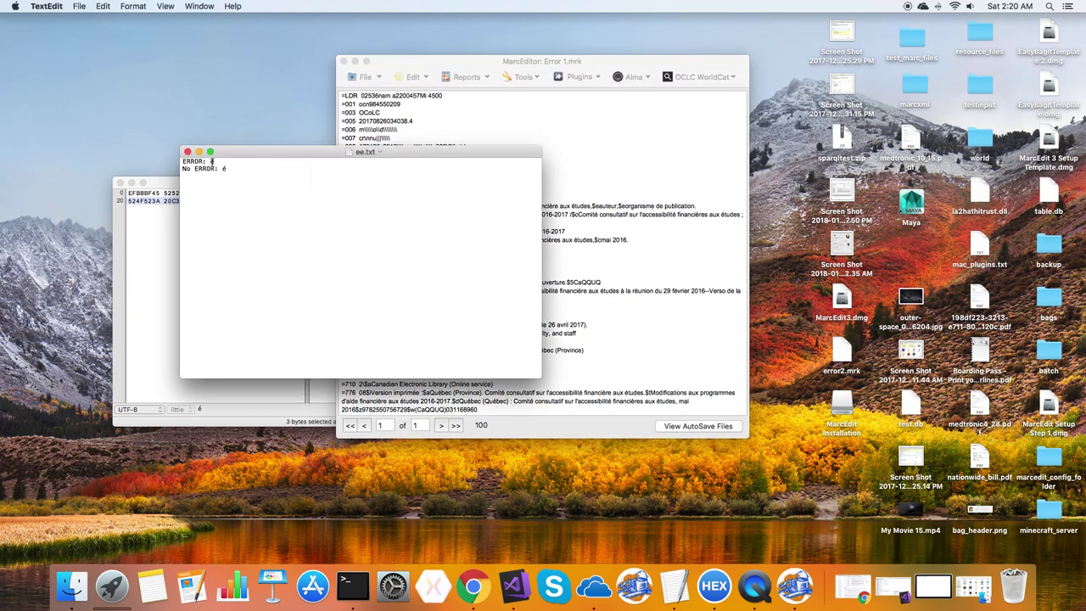
left_click_drag(220, 169, 229, 169)
left_click(395, 141)
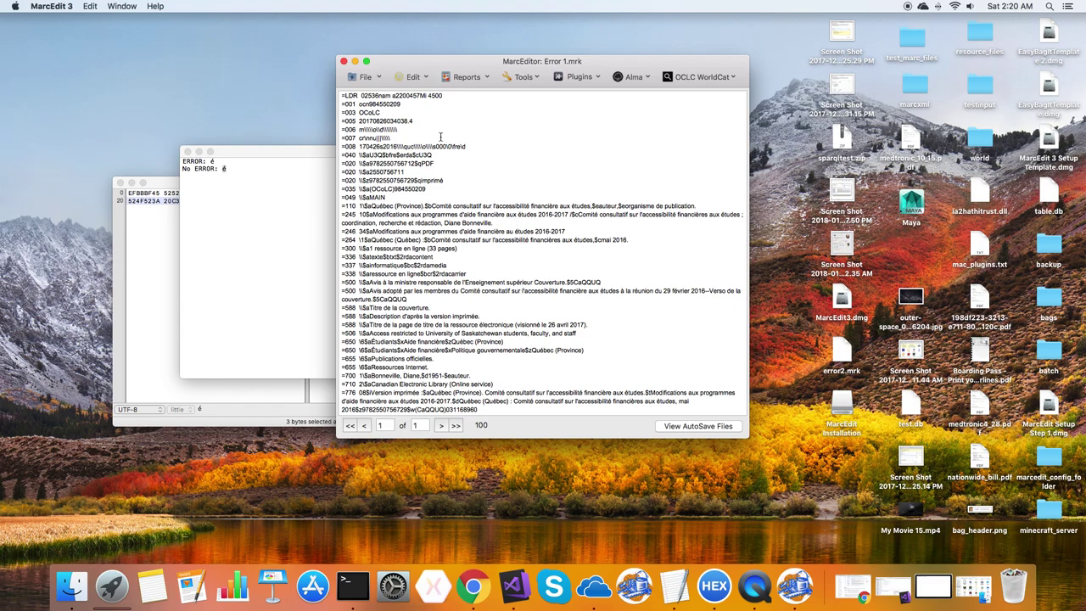
left_click(409, 77)
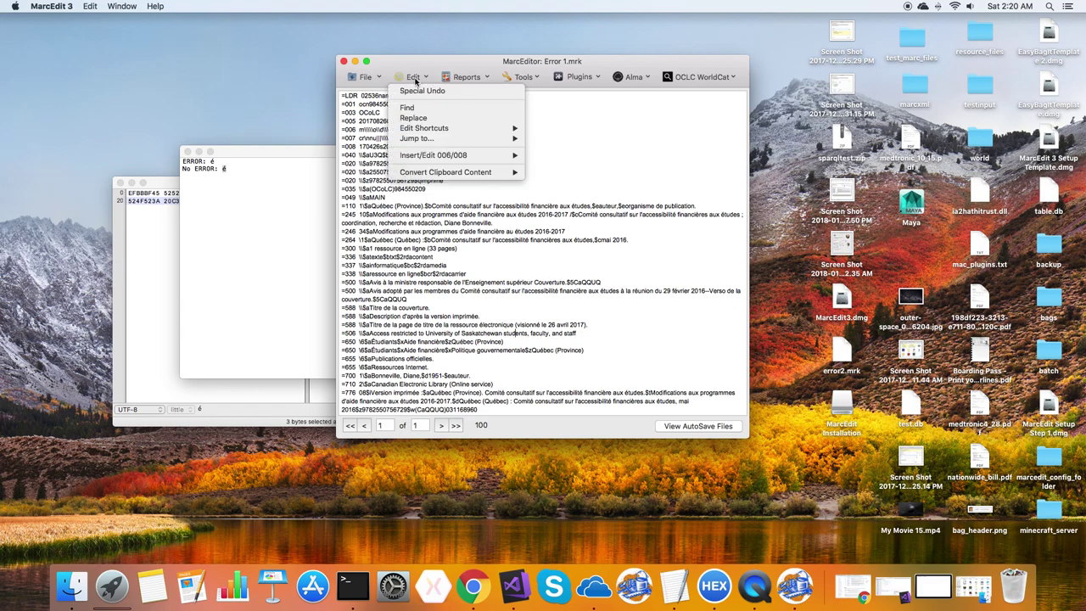
left_click(431, 119)
Step: Replace the ERROR-line é with zz, Match Case off, producing 40 modifications
left_click(217, 164)
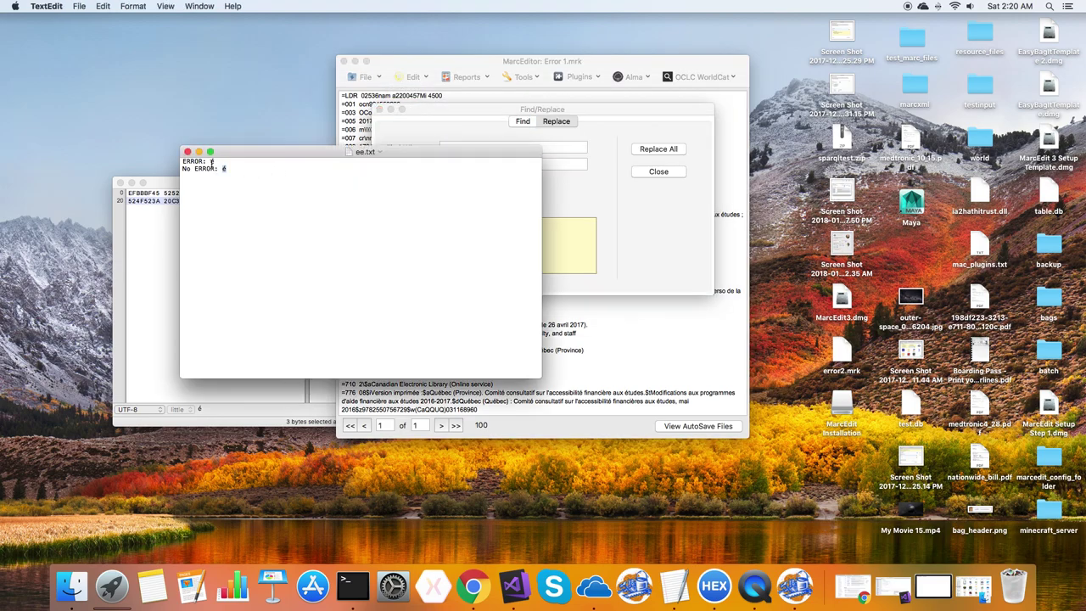
double_click(213, 162)
key("super+c")
left_click(554, 148)
key("super+v")
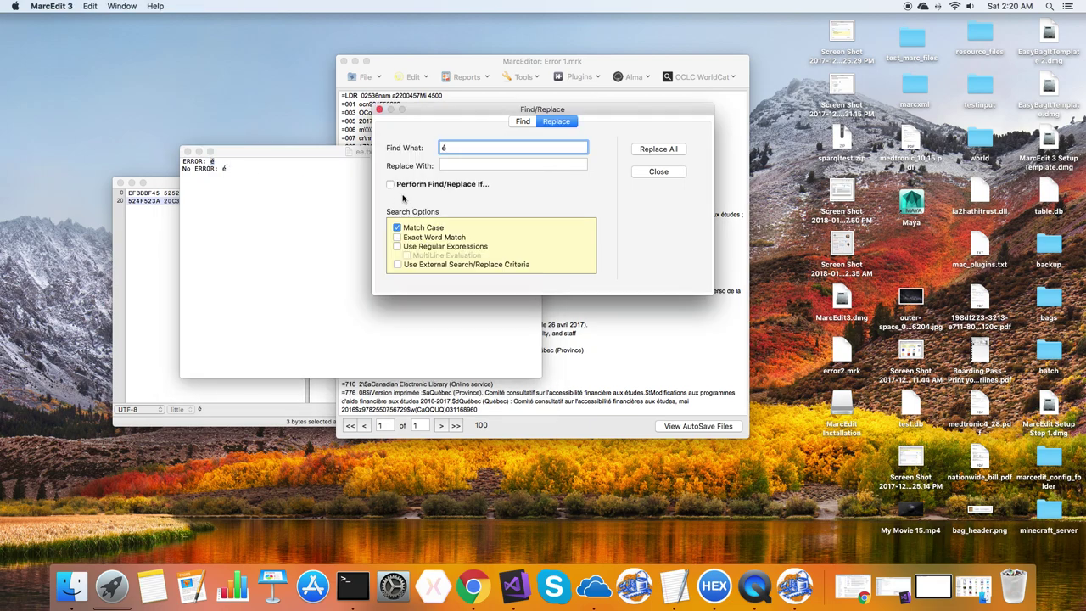
left_click(443, 165)
type("zz")
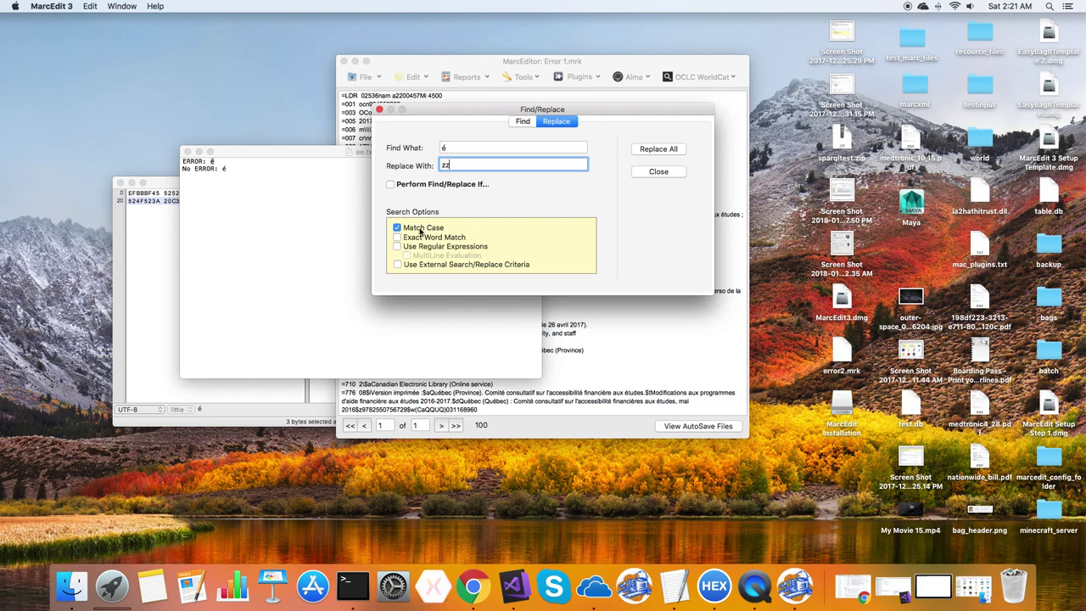
left_click(411, 230)
left_click(670, 150)
left_click(632, 199)
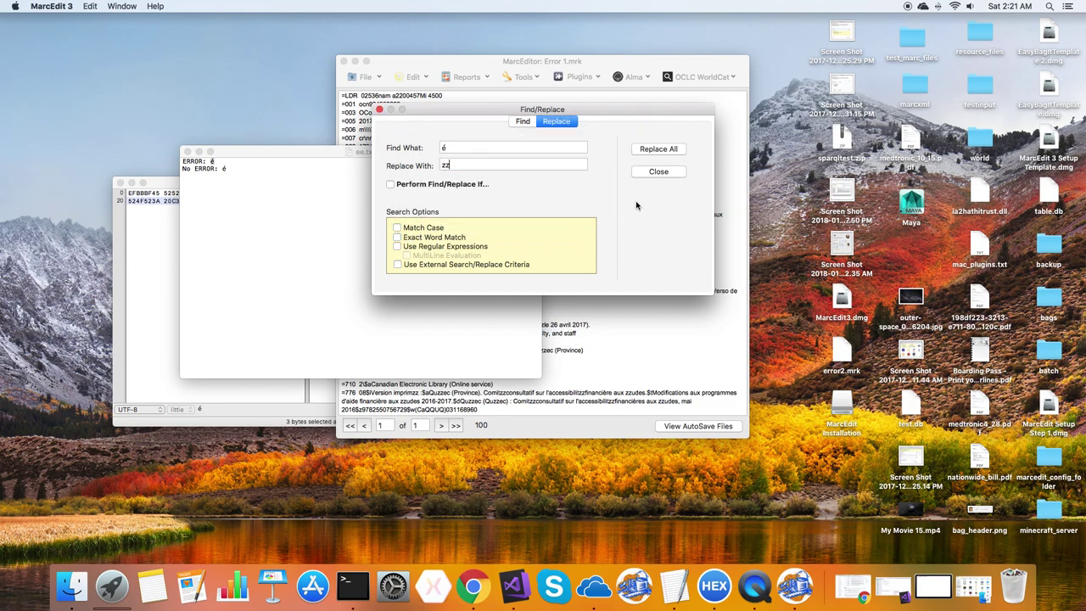
left_click(659, 174)
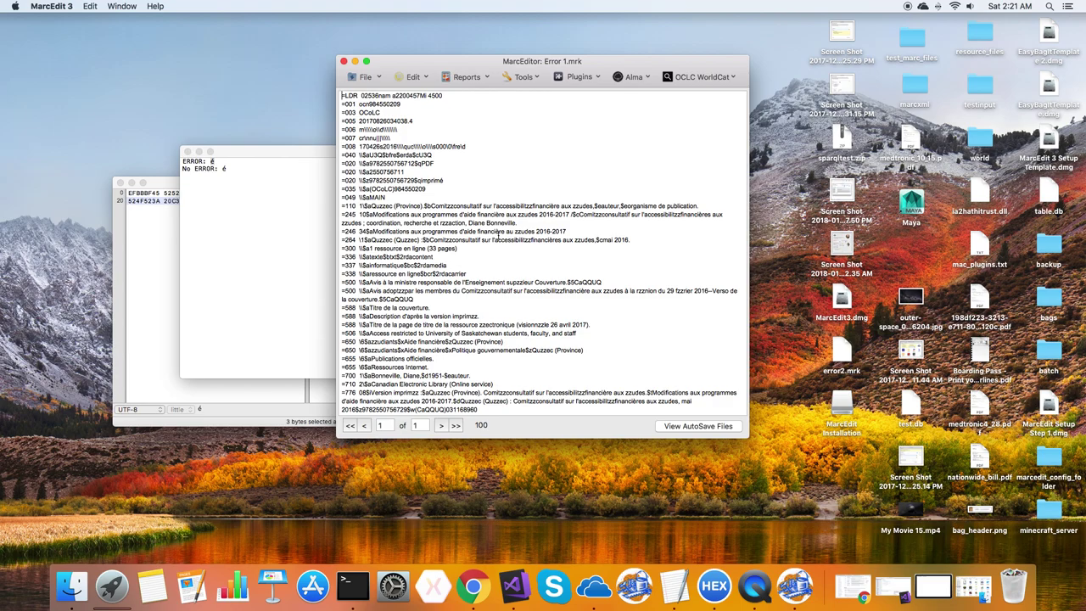
Step: Special Undo the zz replacement so the record reads Québec, études and Comité again
left_click(412, 76)
left_click(422, 91)
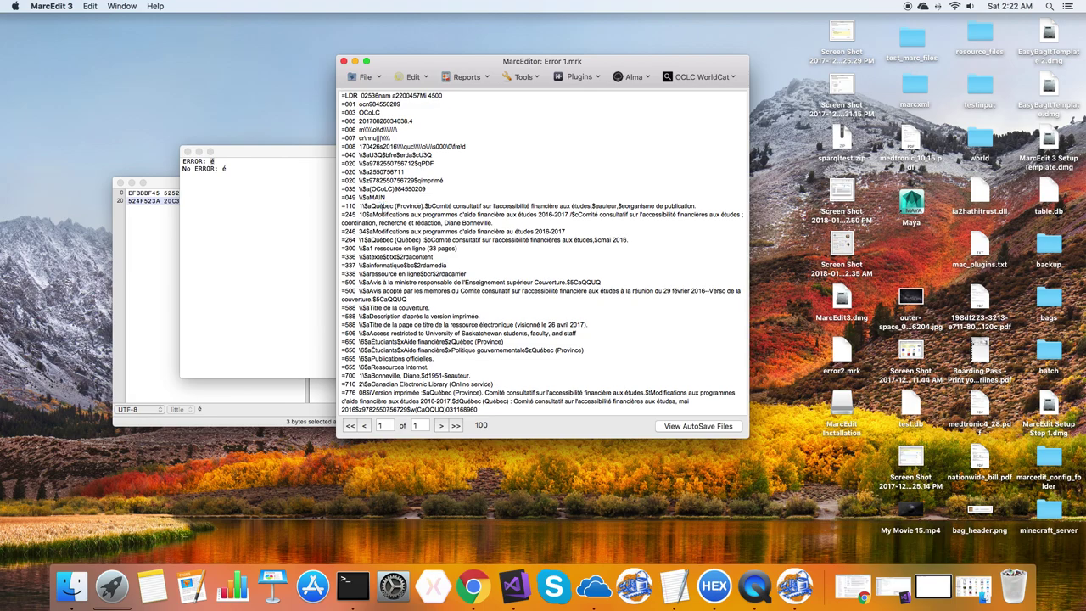
left_click(386, 205)
Step: Discard the unsaved record changes, close MarcEdit's windows, quit MarcEdit 3 and relaunch it
left_click(344, 61)
left_click(504, 122)
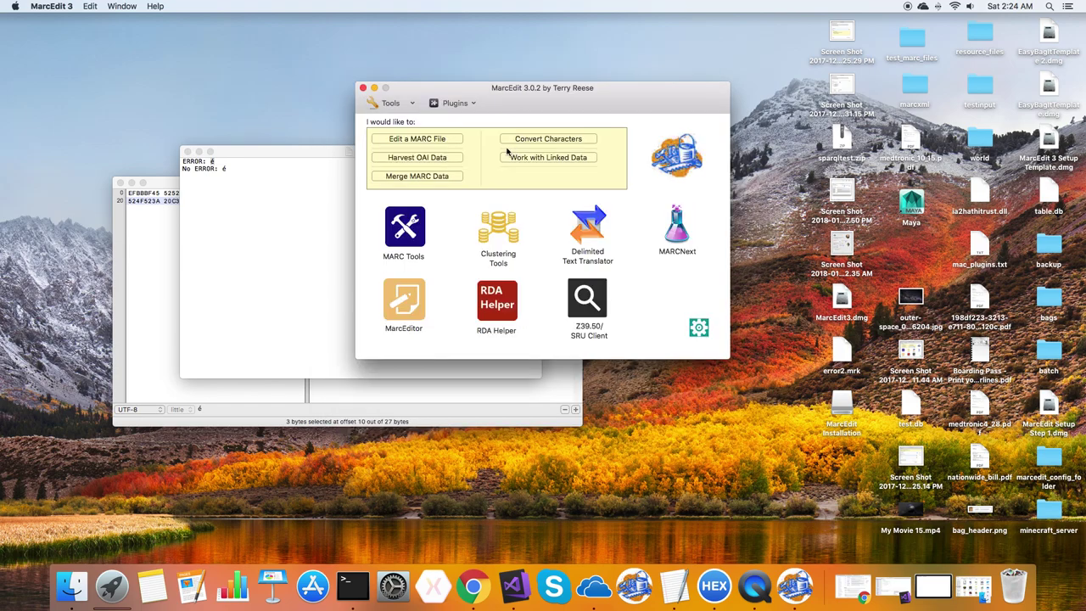
left_click(367, 83)
left_click(51, 6)
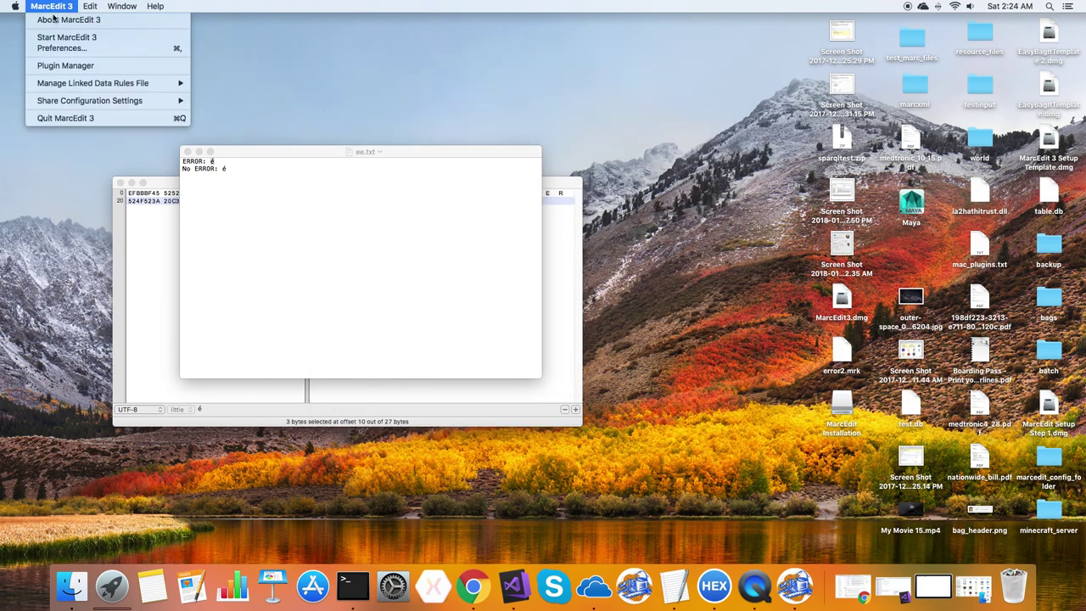
left_click(51, 119)
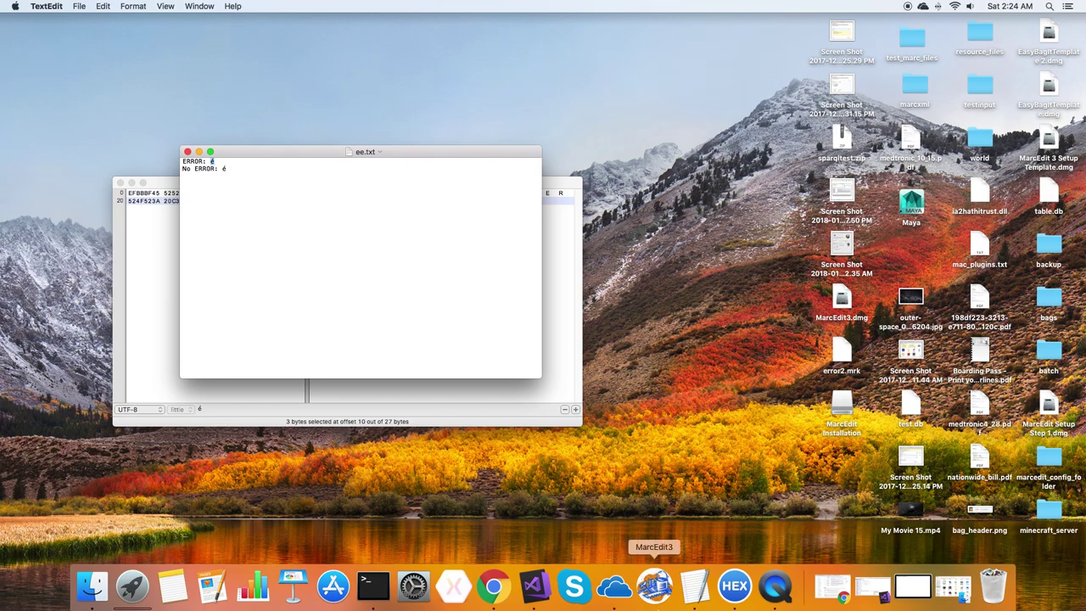
left_click(653, 586)
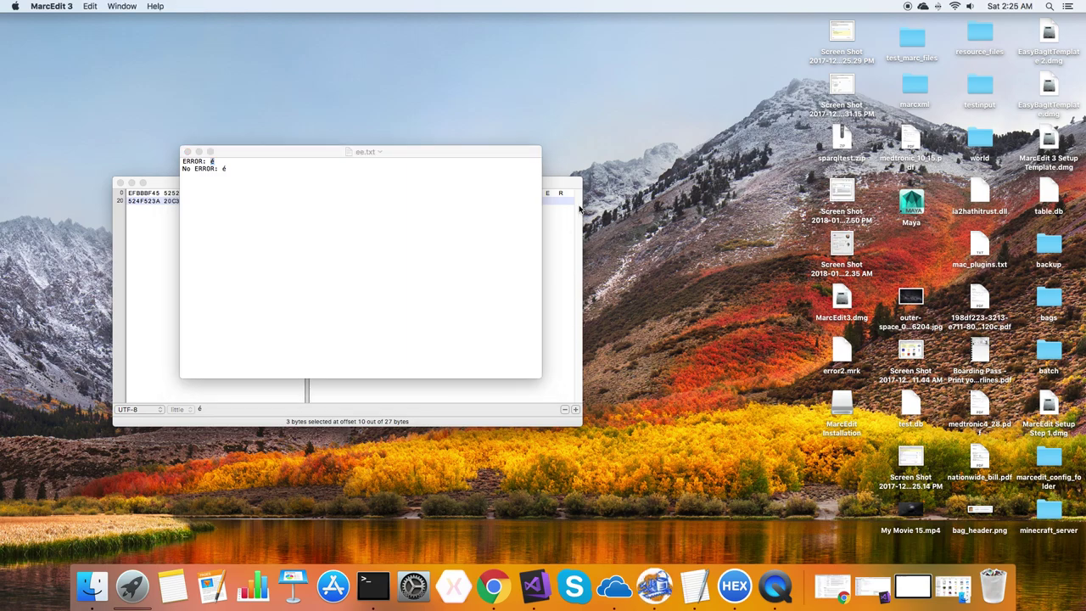
Step: Open MarcEditor and load the recent file Error 1.mrk
left_click(417, 290)
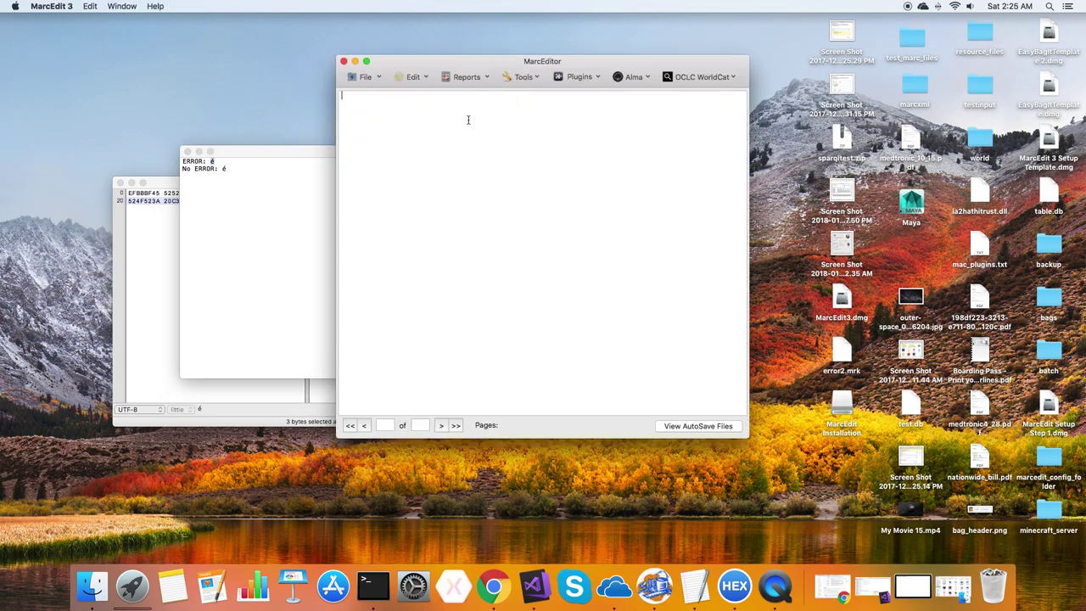
left_click(366, 77)
mouse_move(407, 128)
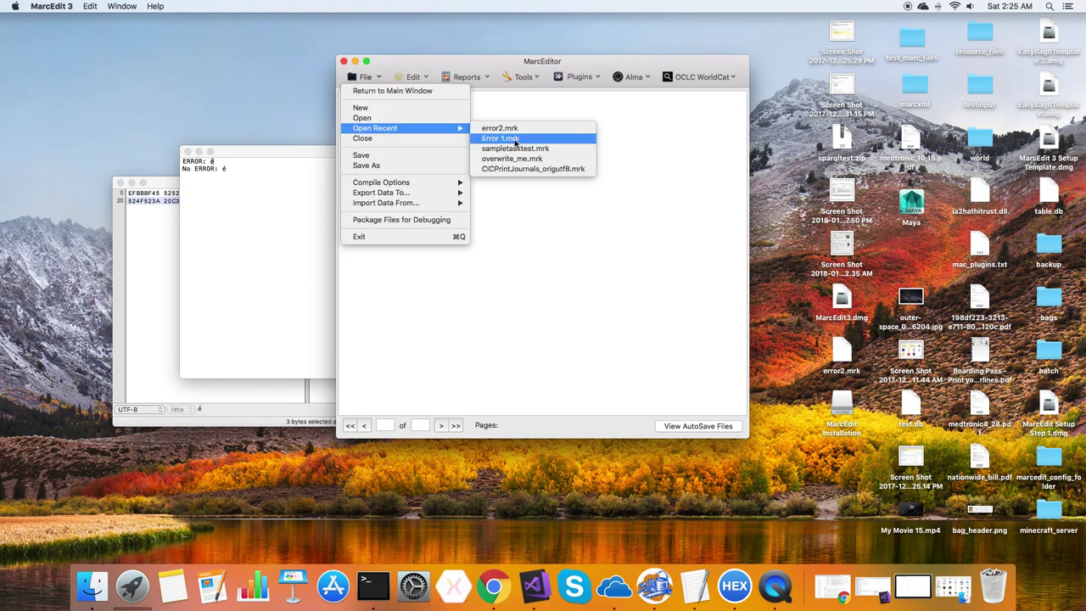
left_click(500, 138)
Step: Replace all é in the records with zz, using the é copied from ee.txt
left_click(424, 78)
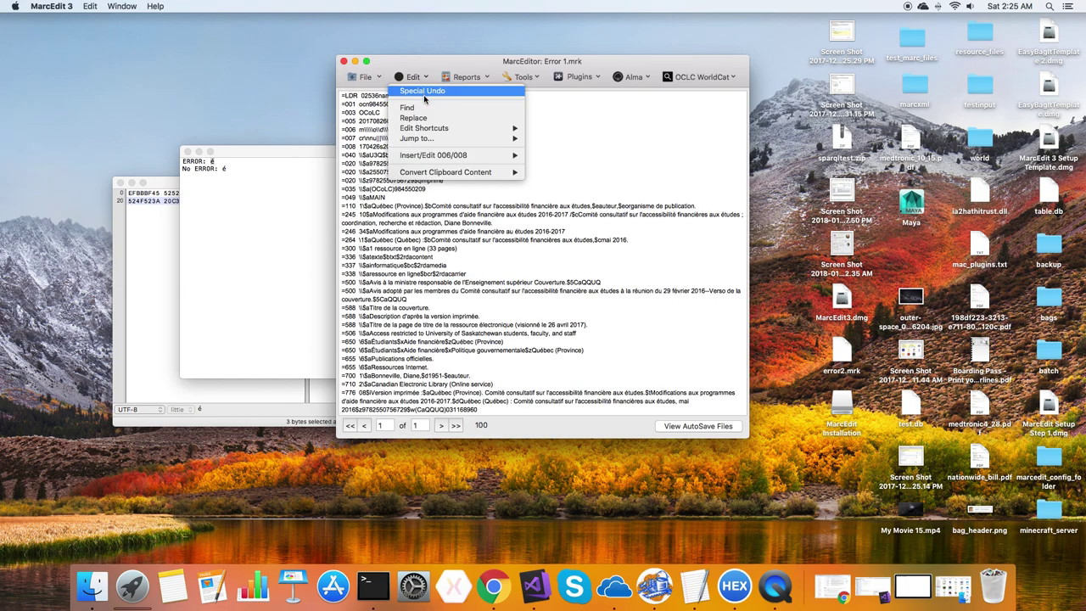
left_click(471, 113)
left_click(261, 166)
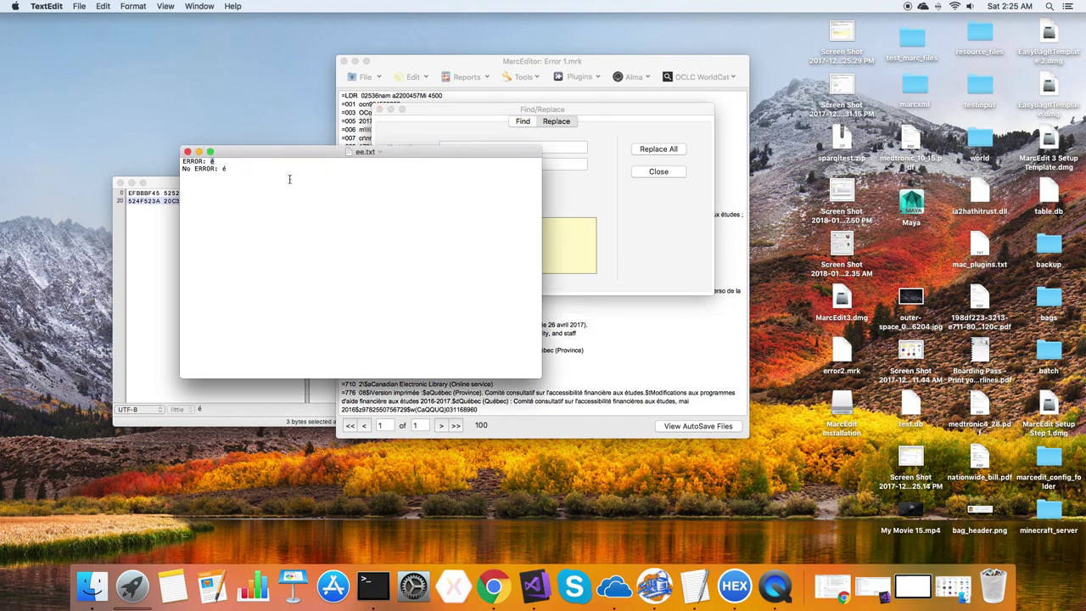
left_click(566, 143)
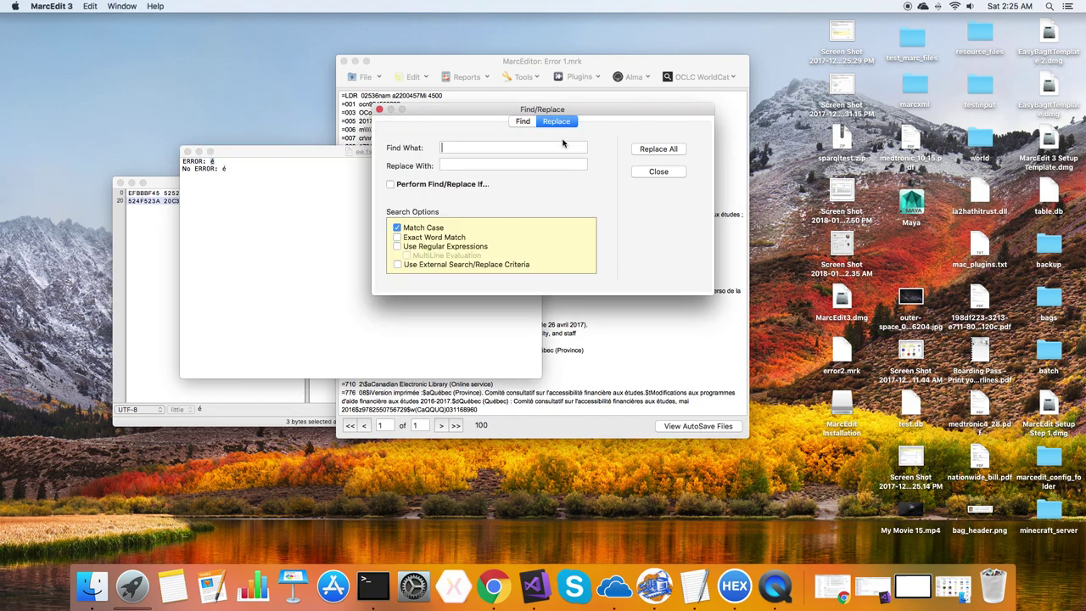
key("super+v")
left_click(466, 164)
type("zz")
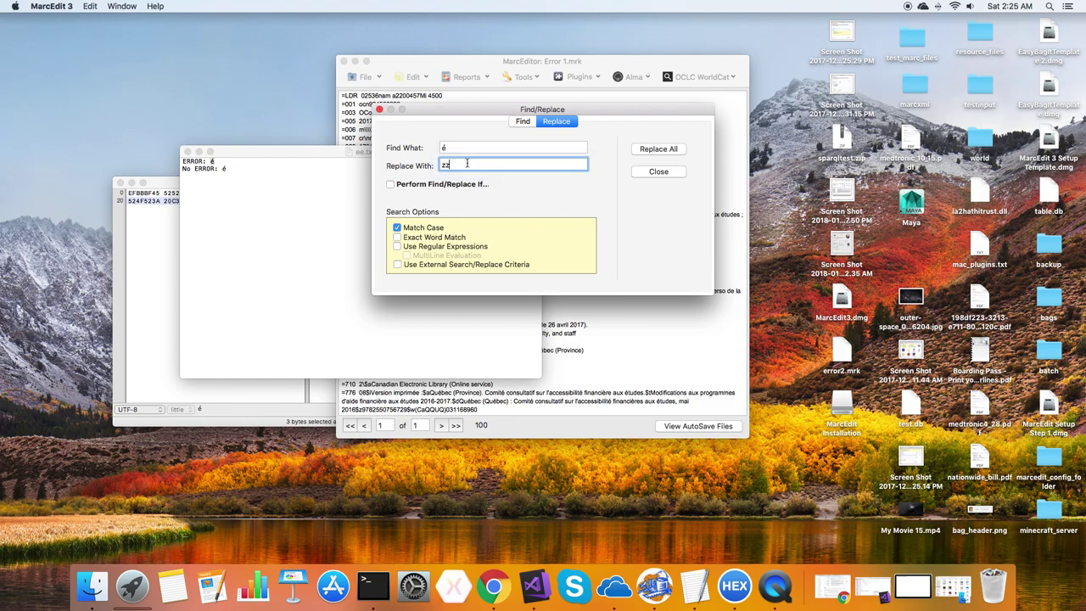
left_click(658, 149)
left_click(636, 197)
left_click(657, 173)
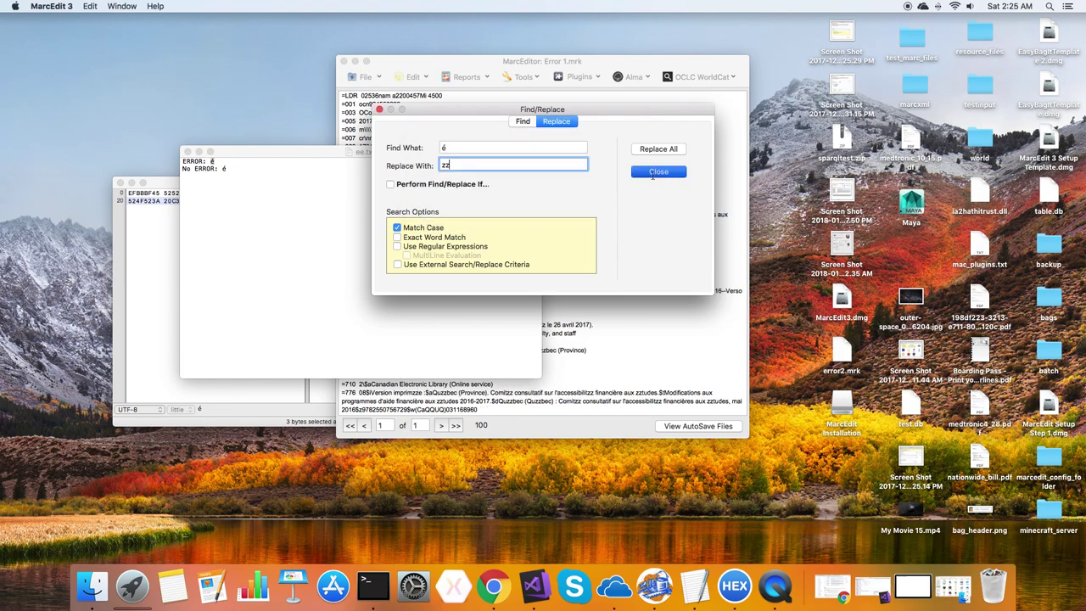
Step: Undo the previous replacement and copy the é on ee.txt's No ERROR line
left_click(422, 78)
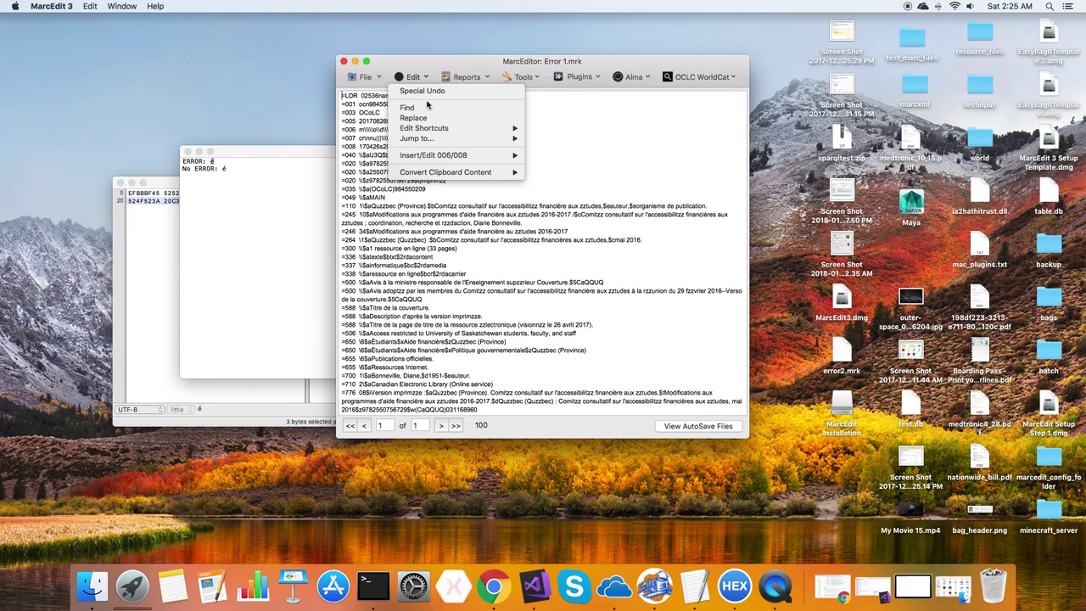
left_click(412, 94)
left_click(225, 169)
double_click(226, 169)
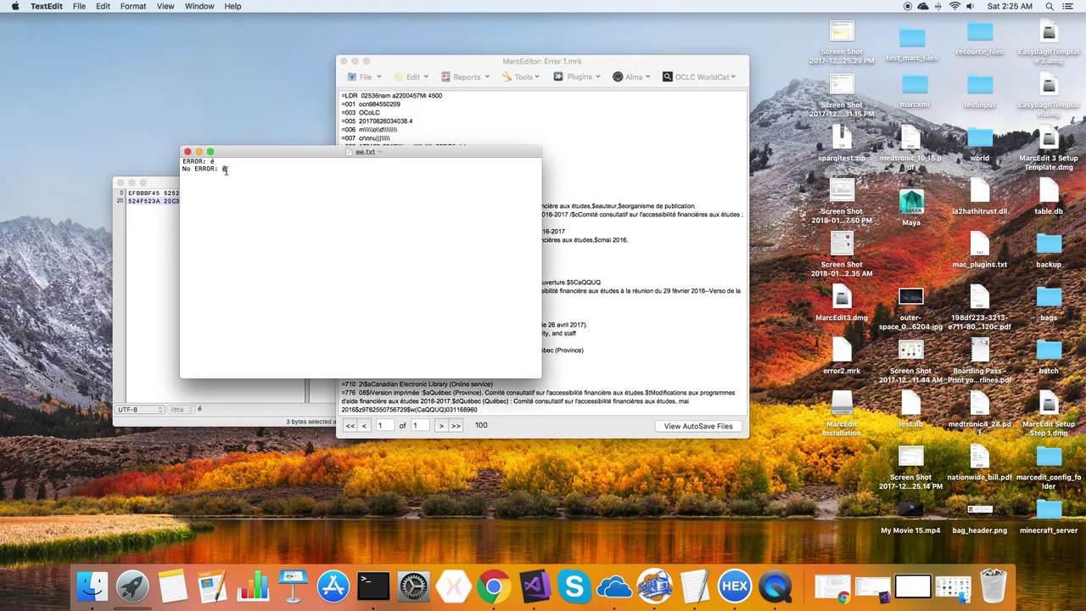
key("super+c")
Step: Replace all instances of the copied é with zz, making 12 modifications
left_click(461, 101)
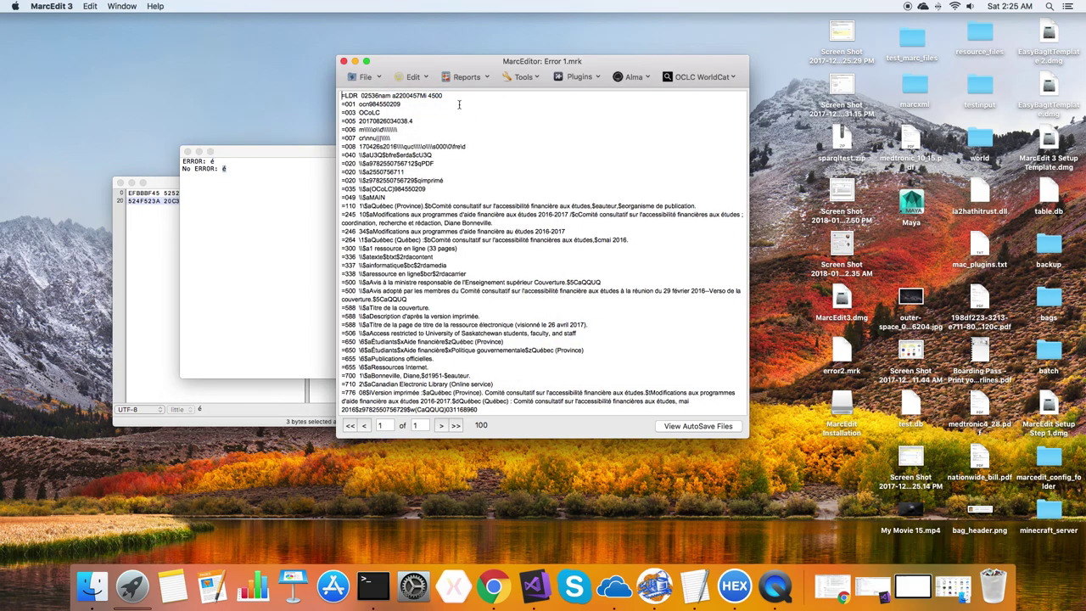
left_click(413, 76)
left_click(422, 118)
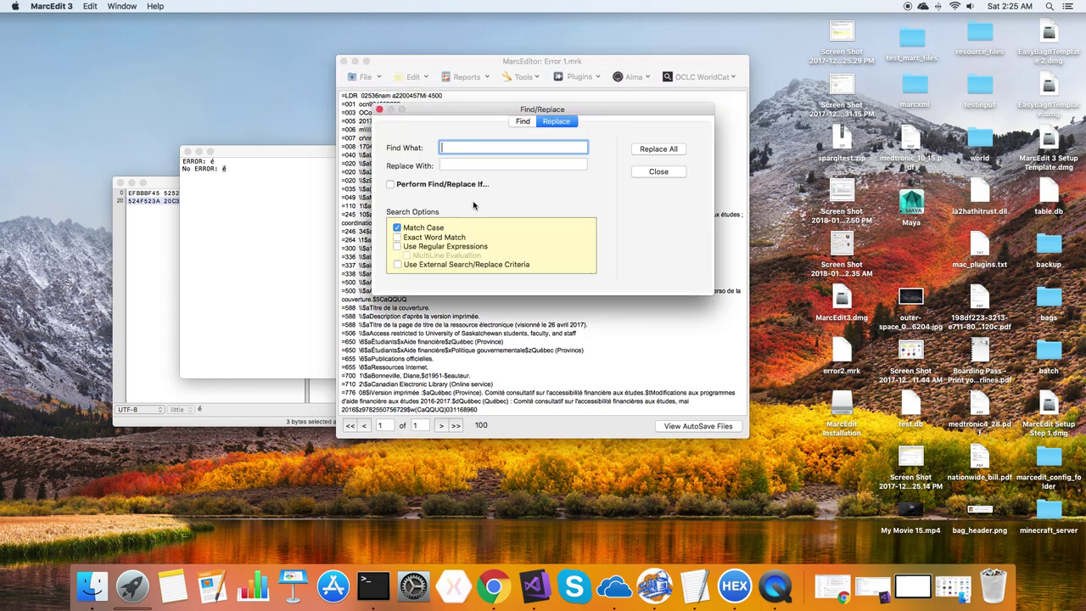
key("super+v")
left_click(478, 169)
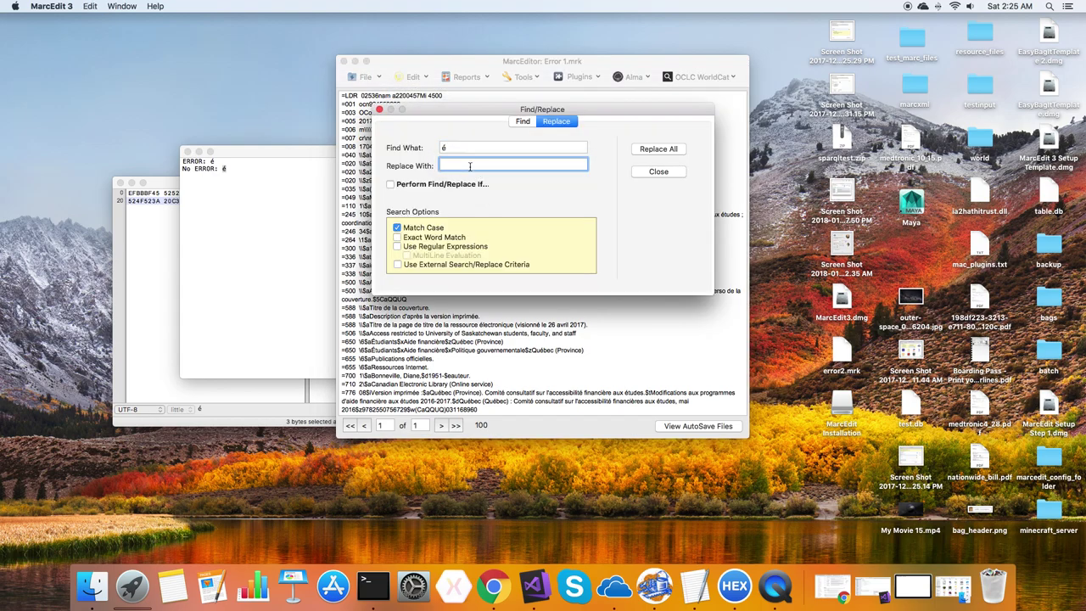
type("zz")
left_click(643, 151)
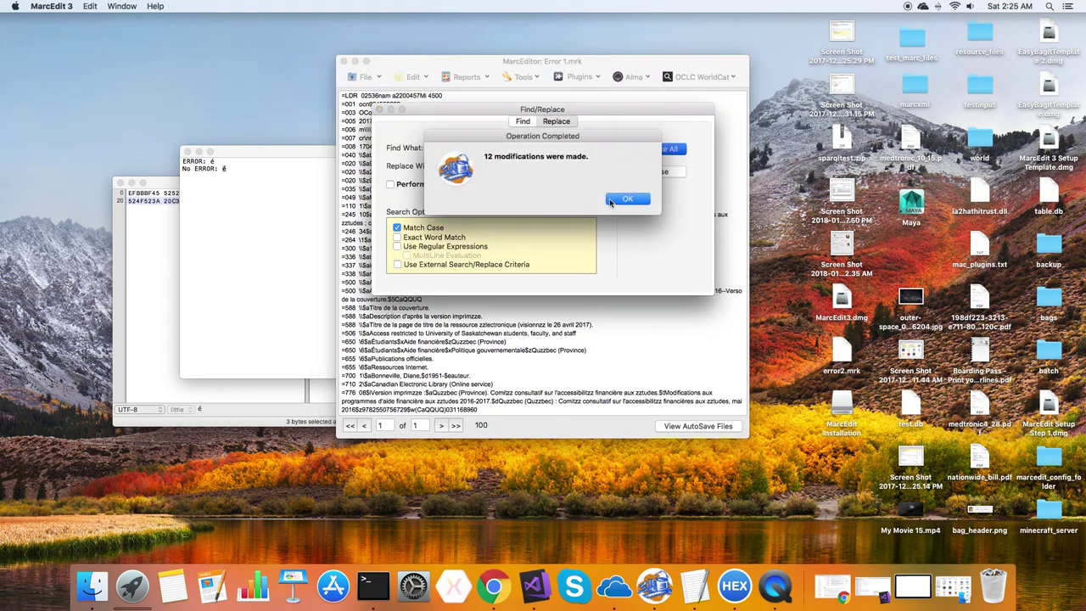
left_click(635, 202)
left_click(647, 173)
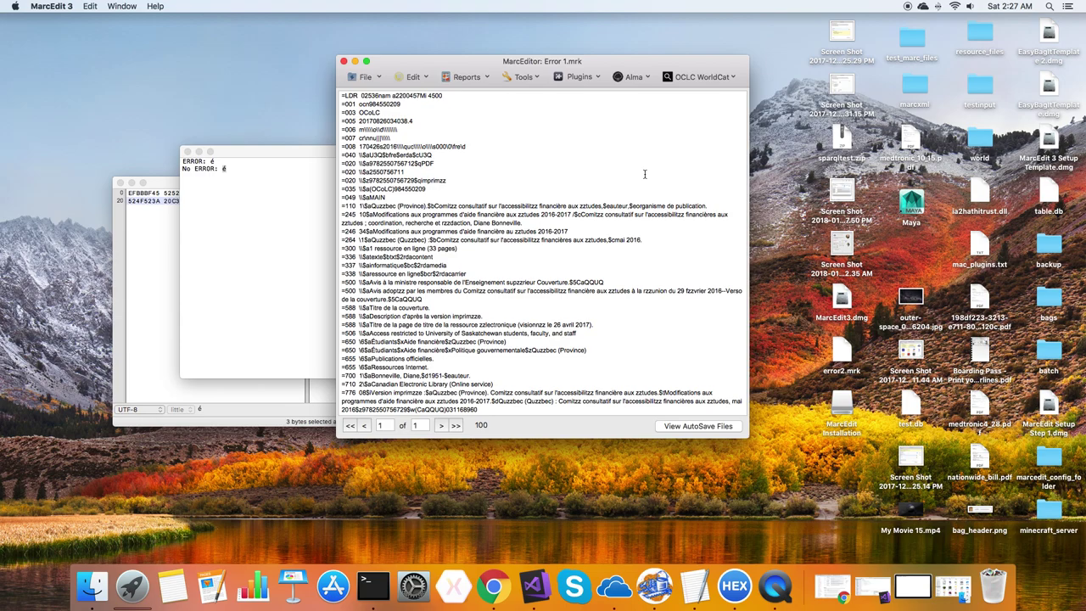
Step: Close Error 1.mrk without saving, then review the MARCEngine Unicode Normalization option (KD) in Preferences
left_click(344, 61)
left_click(505, 145)
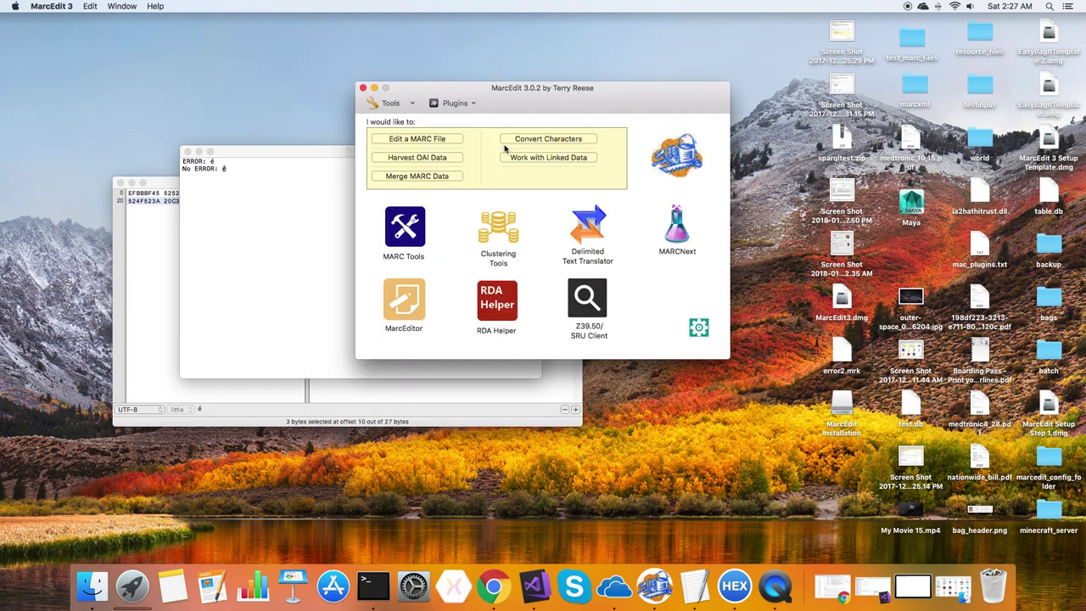
left_click(698, 330)
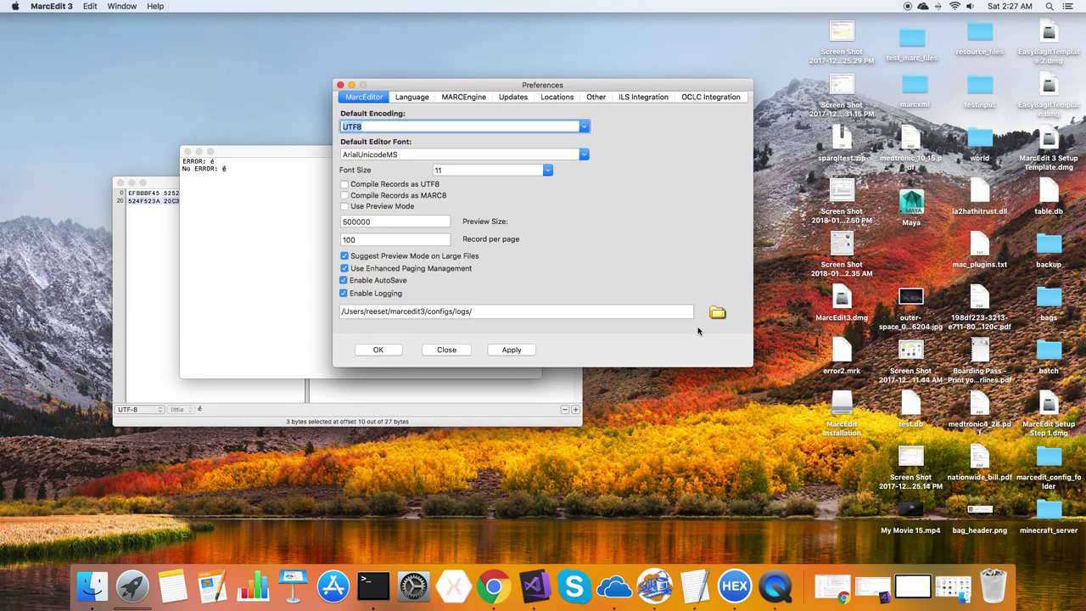
left_click(463, 97)
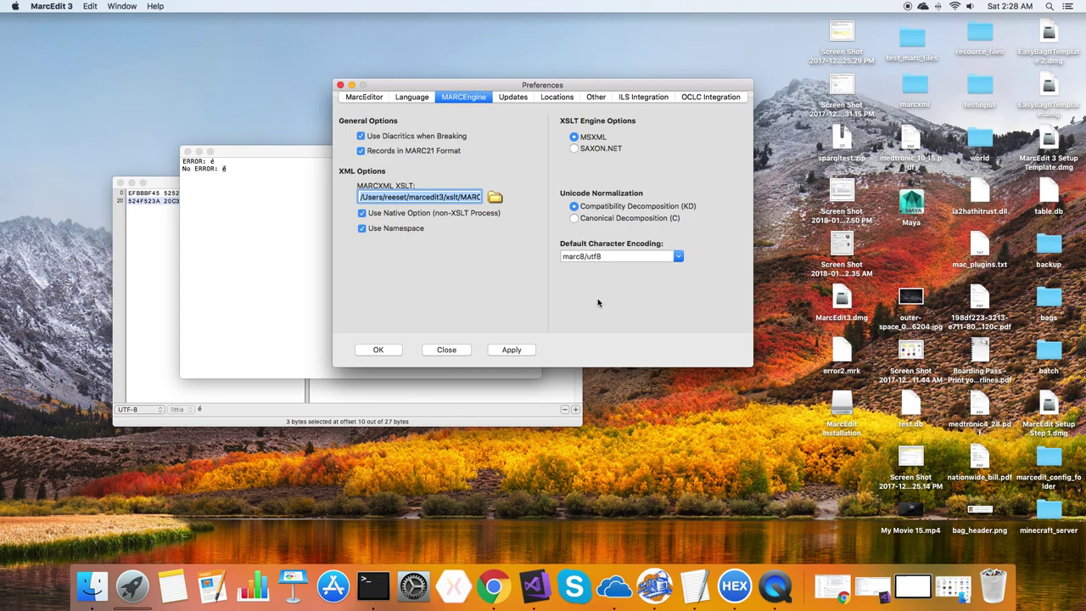
left_click(454, 349)
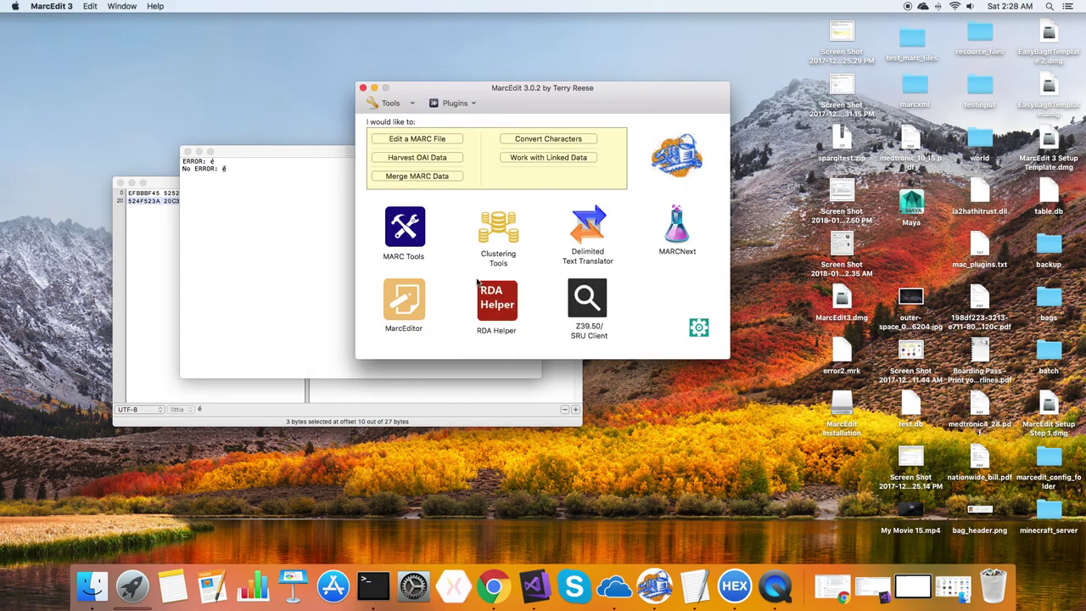